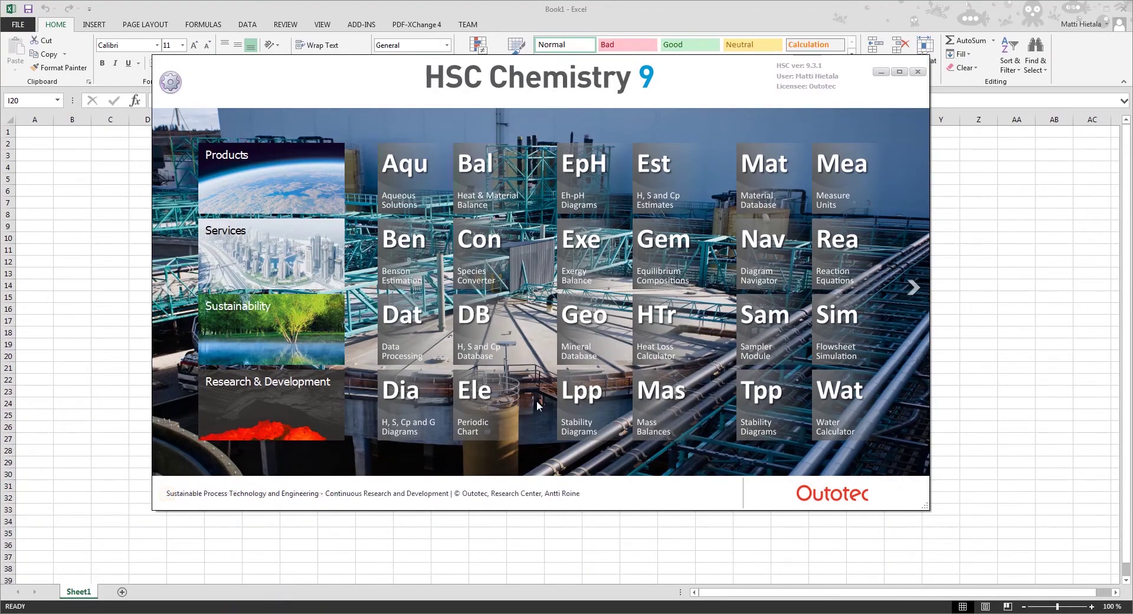
- Open the H, S and Cp Database and examine the temperature range data and the entropy and enthalpy charts of Ac
{"action": "left_click", "coordinate": [489, 336]}
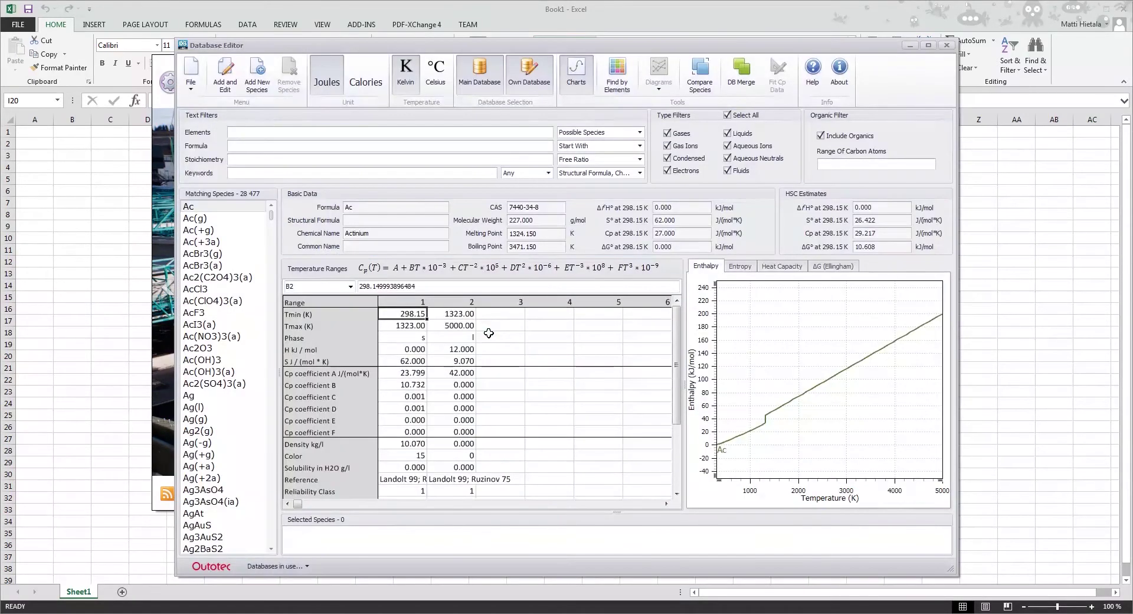
{"action": "left_click", "coordinate": [349, 305]}
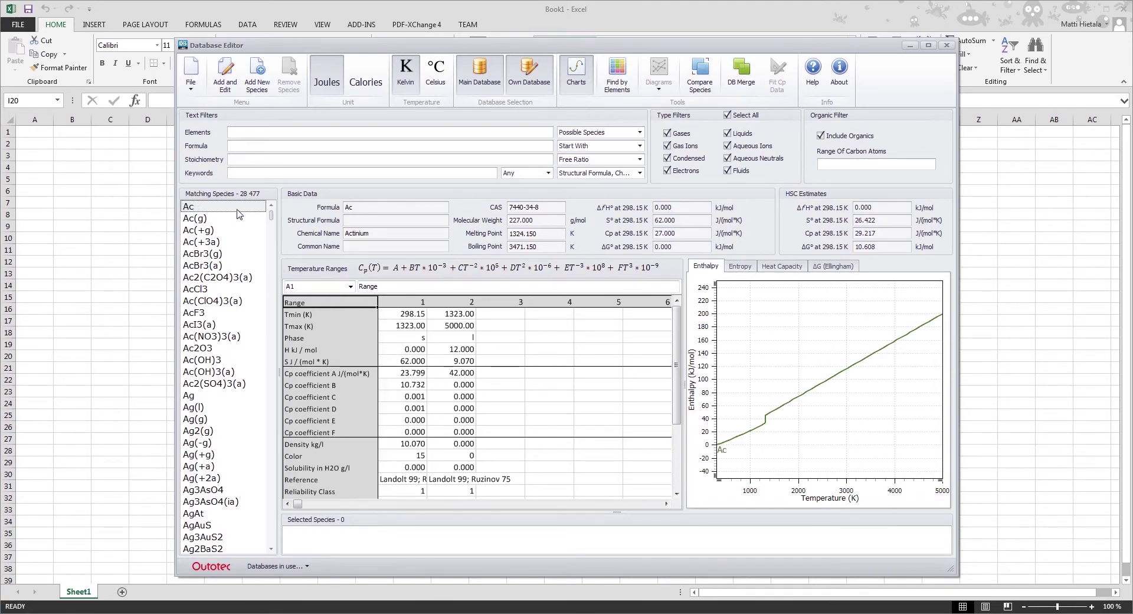
{"action": "left_click", "coordinate": [422, 327]}
{"action": "left_click", "coordinate": [413, 349]}
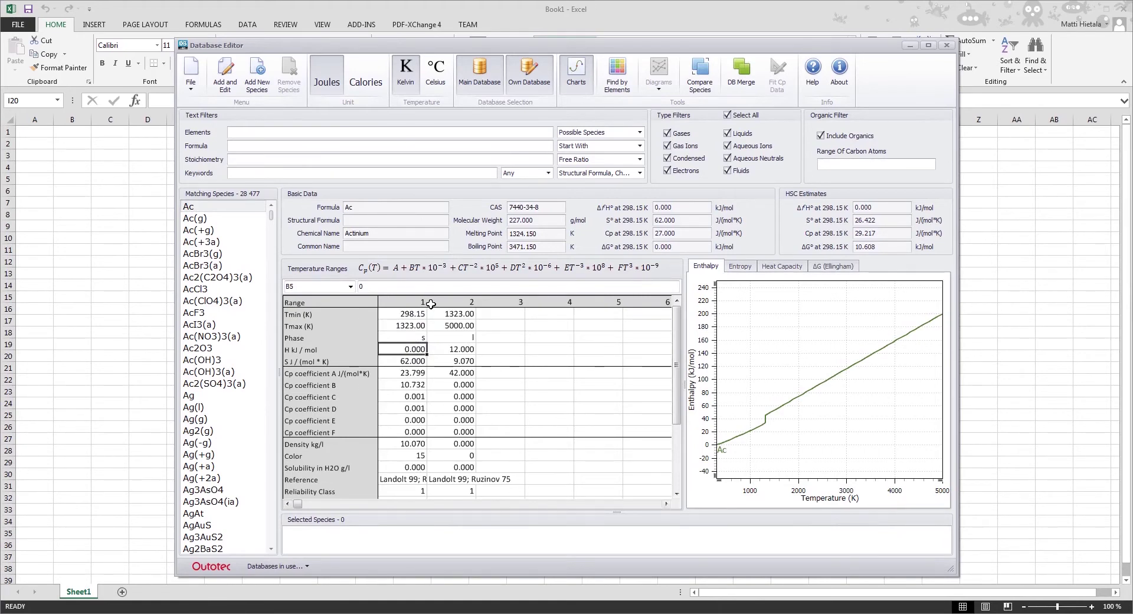
{"action": "left_click", "coordinate": [308, 298]}
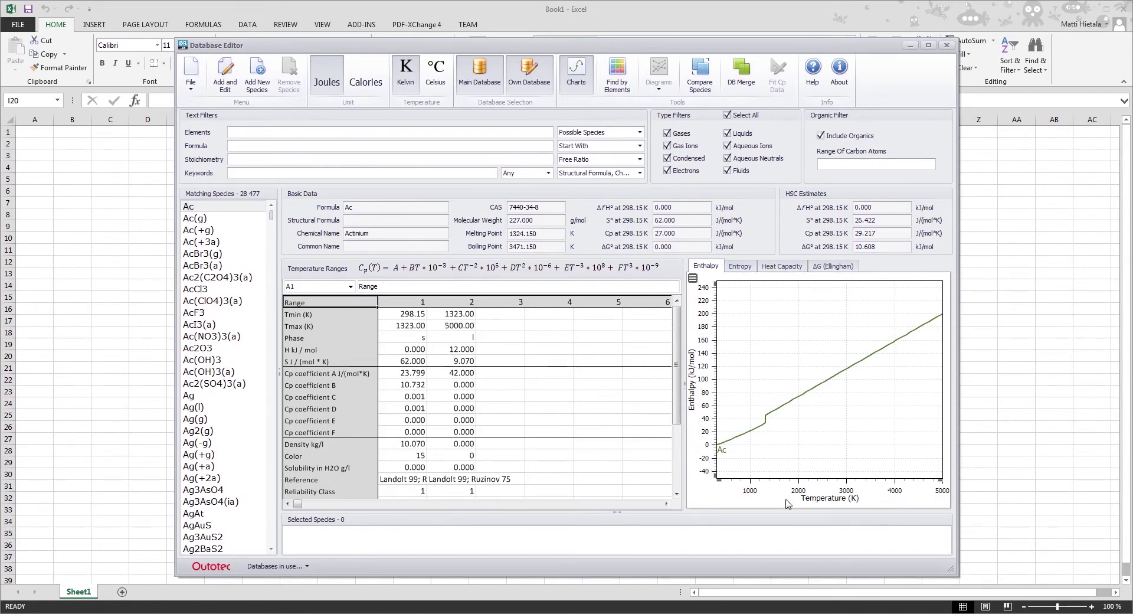
{"action": "left_click", "coordinate": [740, 266]}
{"action": "left_click", "coordinate": [707, 266]}
- Filter the species list by the elements Cu and O and look through the matching species
{"action": "type", "text": "Cu O"}
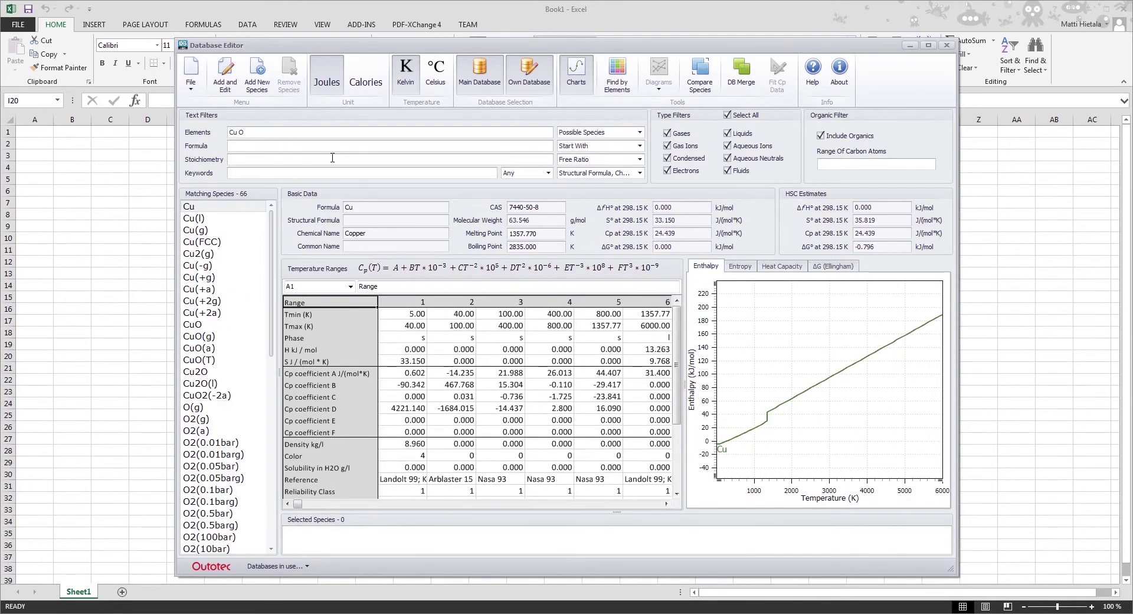
{"action": "triple_click", "coordinate": [259, 132]}
{"action": "left_click", "coordinate": [249, 132]}
{"action": "left_click", "coordinate": [250, 131]}
{"action": "left_click_drag", "start_coordinate": [268, 231], "coordinate": [269, 183]}
- Clear the elements filter to list all species again
{"action": "key", "text": "BackSpace"}
{"action": "key", "text": "BackSpace"}
{"action": "key", "text": "BackSpace"}
{"action": "key", "text": "BackSpace"}
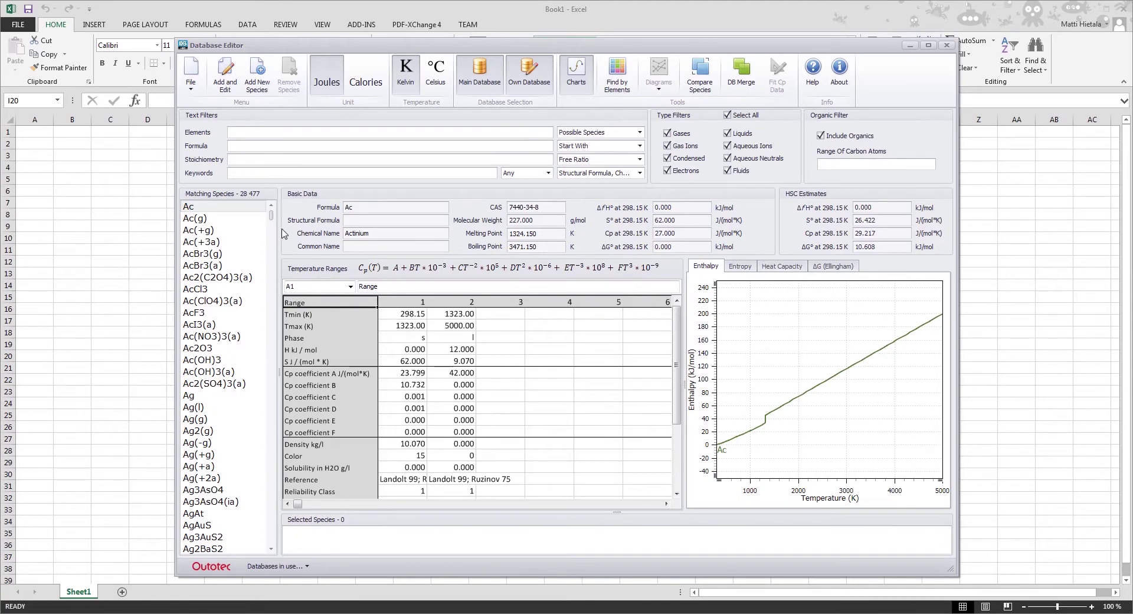
- View the data and enthalpy chart of Ac(g) for comparison, and return to Ac
{"action": "key", "text": "Down"}
{"action": "left_click", "coordinate": [205, 208]}
{"action": "left_click", "coordinate": [198, 206]}
{"action": "left_click", "coordinate": [194, 218]}
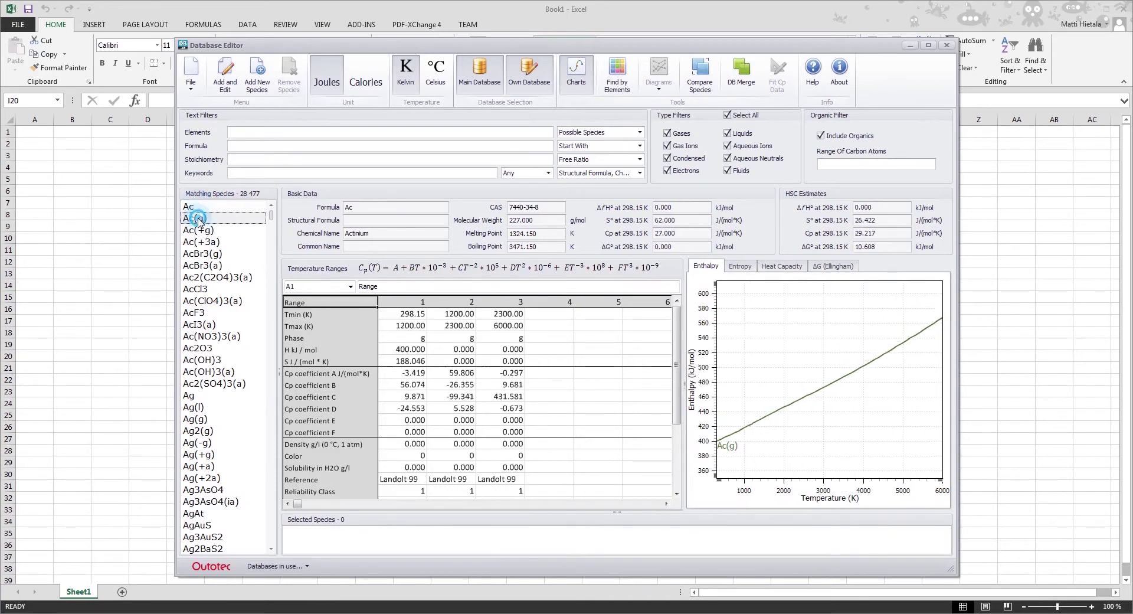
{"action": "left_click", "coordinate": [192, 207]}
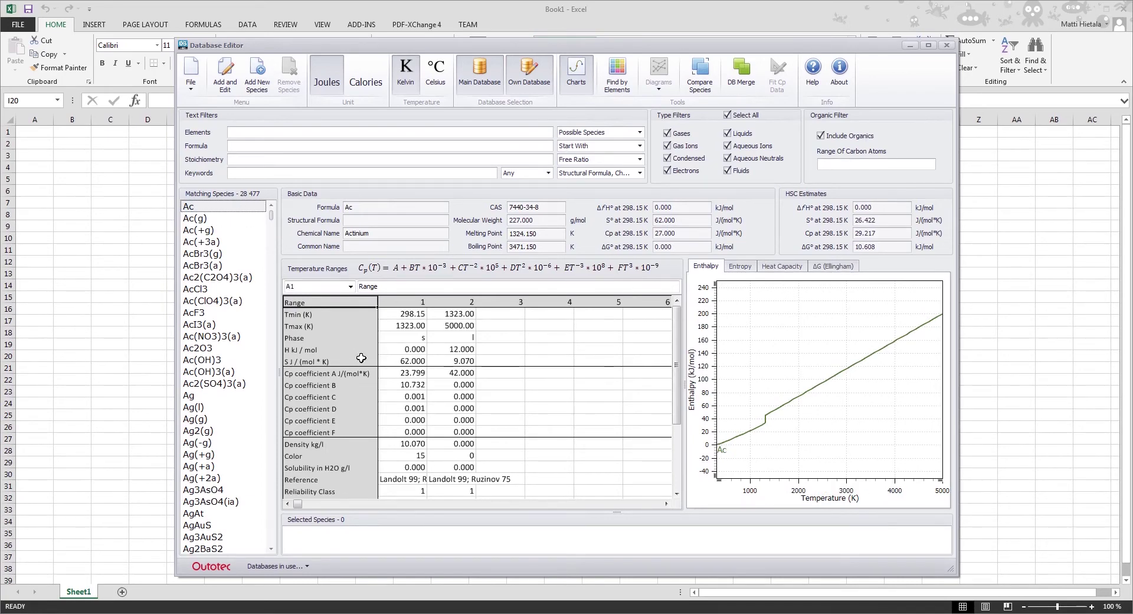
- Check the phase of Ac in temperature ranges 1 and 2
{"action": "left_click", "coordinate": [403, 337]}
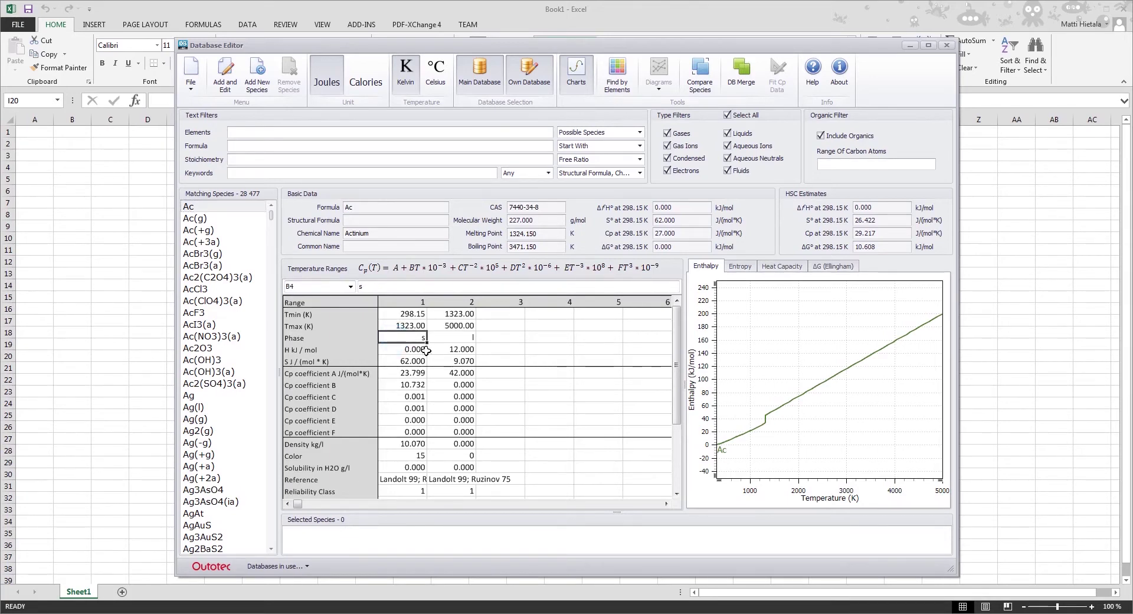
{"action": "left_click", "coordinate": [459, 341]}
{"action": "mouse_move", "coordinate": [459, 341]}
{"action": "left_mouse_down"}
{"action": "mouse_move", "coordinate": [404, 316]}
{"action": "mouse_move", "coordinate": [461, 330]}
{"action": "mouse_move", "coordinate": [413, 349]}
{"action": "mouse_move", "coordinate": [459, 337]}
{"action": "left_mouse_up"}
{"action": "left_click", "coordinate": [407, 338]}
{"action": "left_click", "coordinate": [459, 335]}
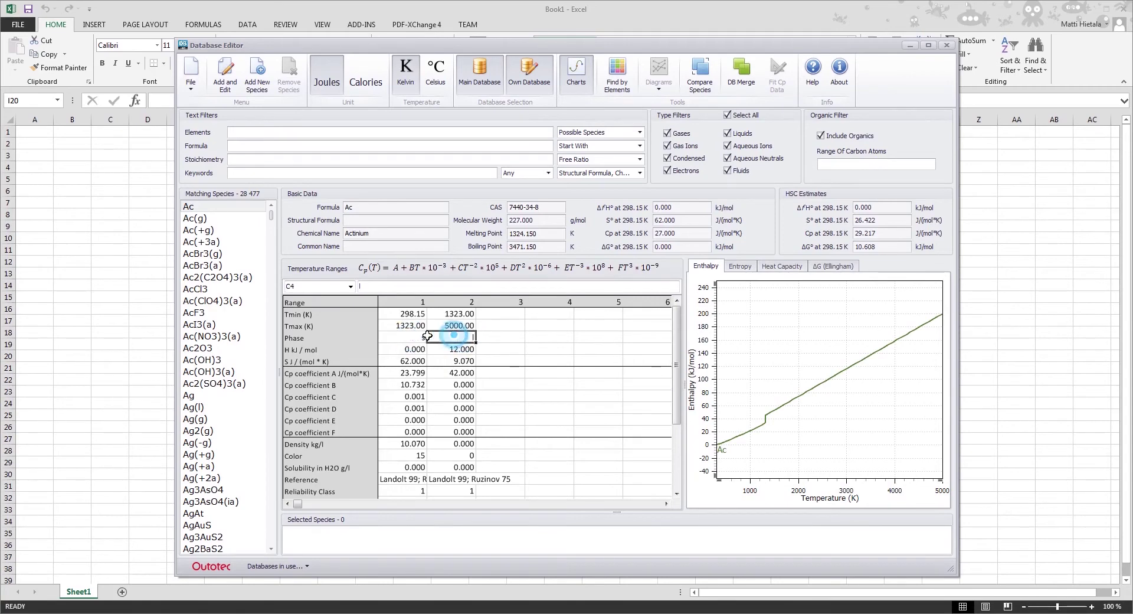
- Show the Ac(g) data and check its phase across temperature ranges 1 to 3
{"action": "left_click", "coordinate": [209, 204]}
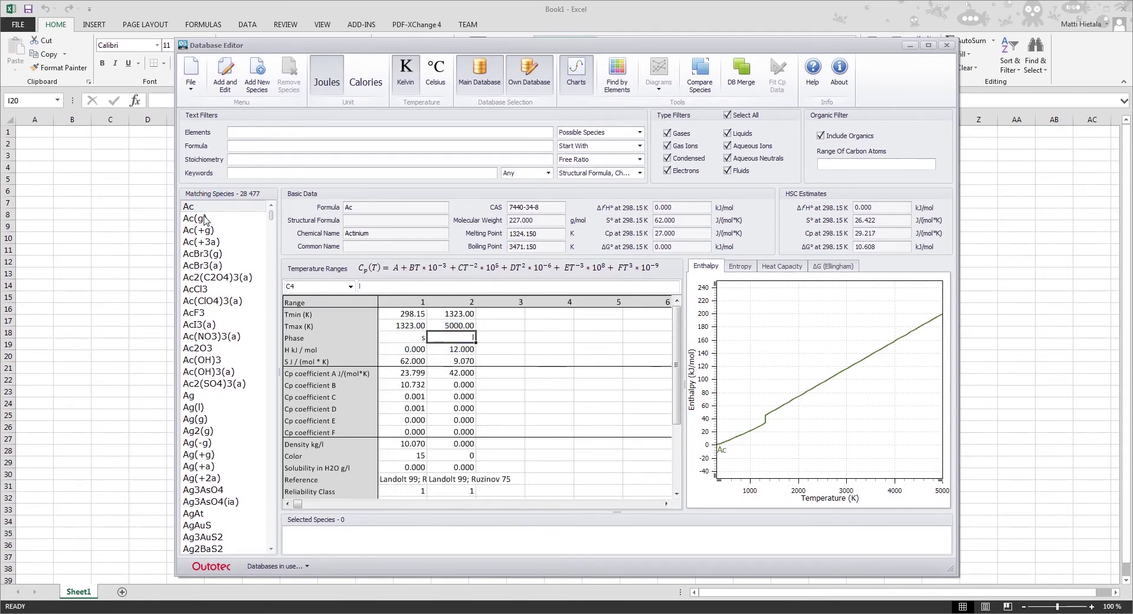
{"action": "left_click", "coordinate": [203, 222]}
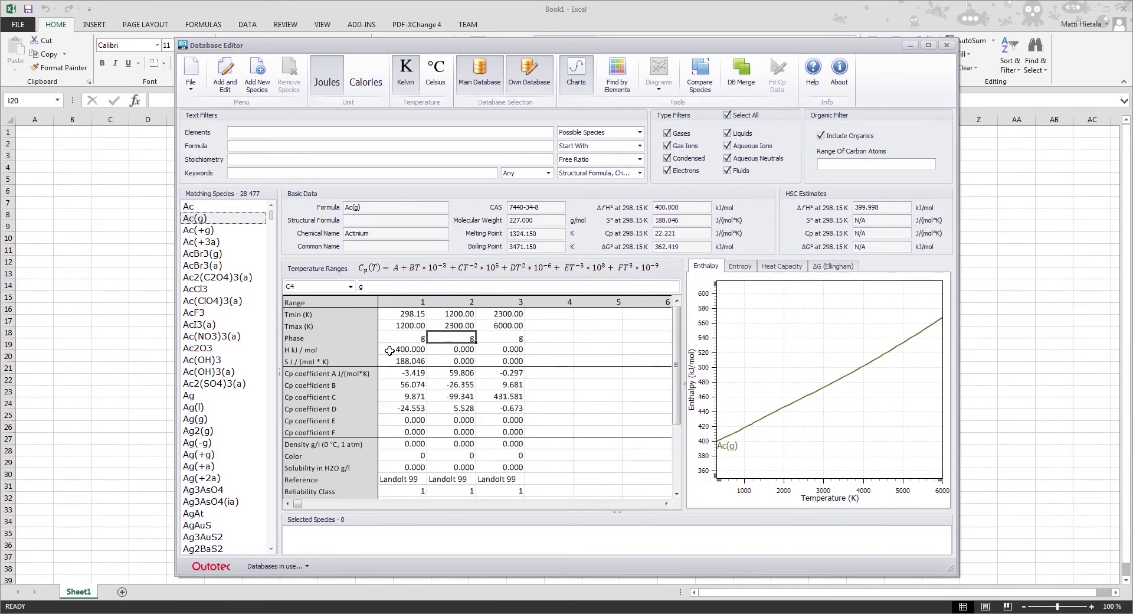
{"action": "left_click_drag", "start_coordinate": [403, 338], "coordinate": [504, 339]}
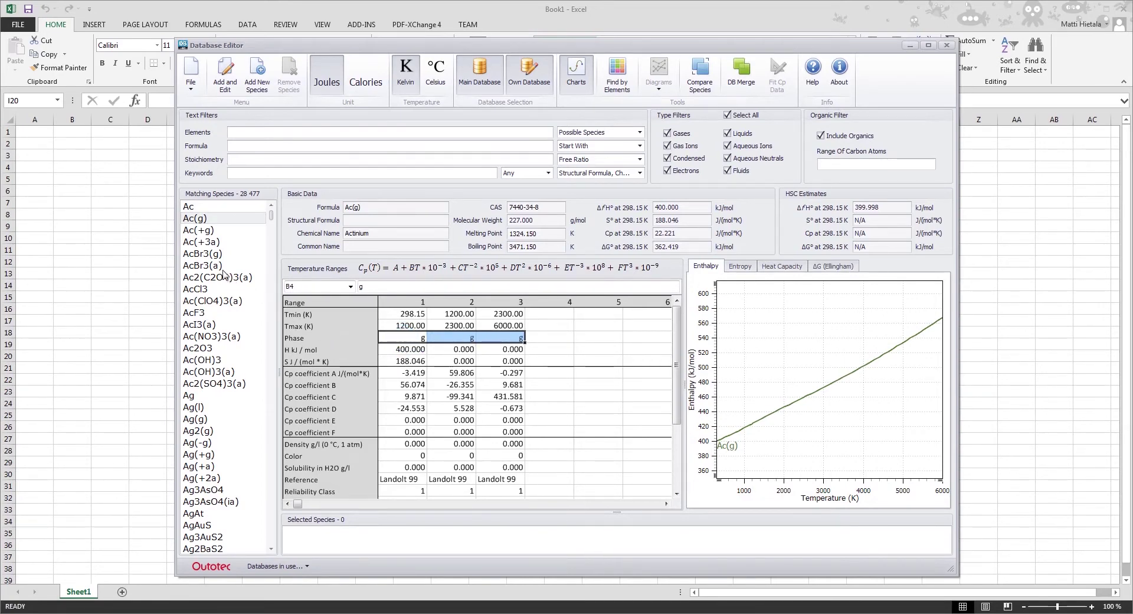
- View the data of the aqueous species Ac(ClO4)3(a) and browse the silver species in the list
{"action": "left_click", "coordinate": [219, 301]}
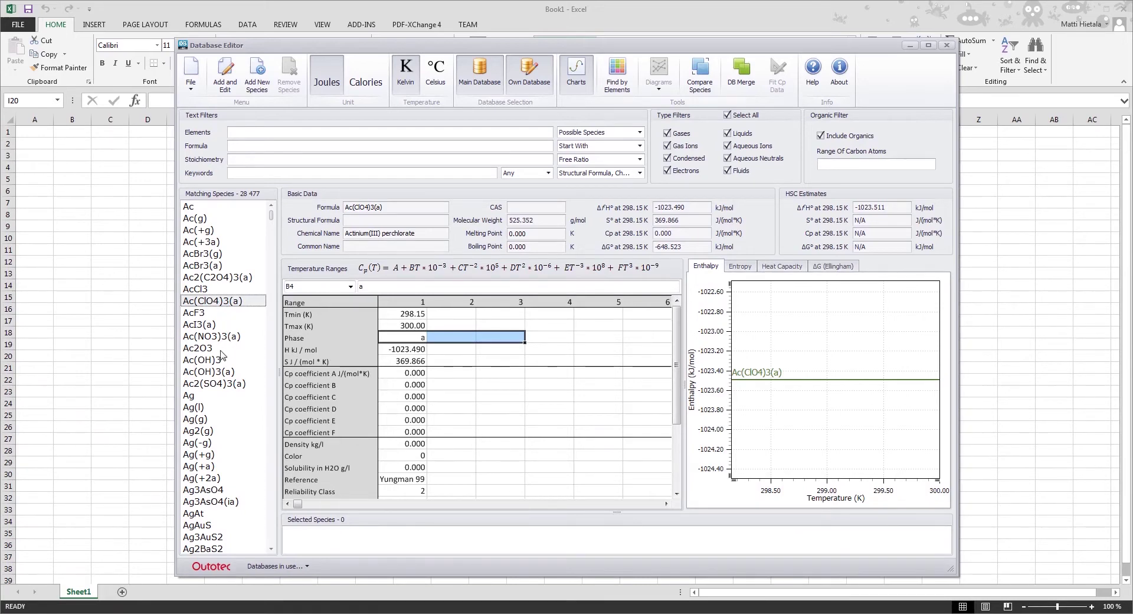
{"action": "scroll", "coordinate": [227, 354], "scroll_direction": "down", "scroll_amount": 6}
{"action": "scroll", "coordinate": [223, 367], "scroll_direction": "down", "scroll_amount": 5}
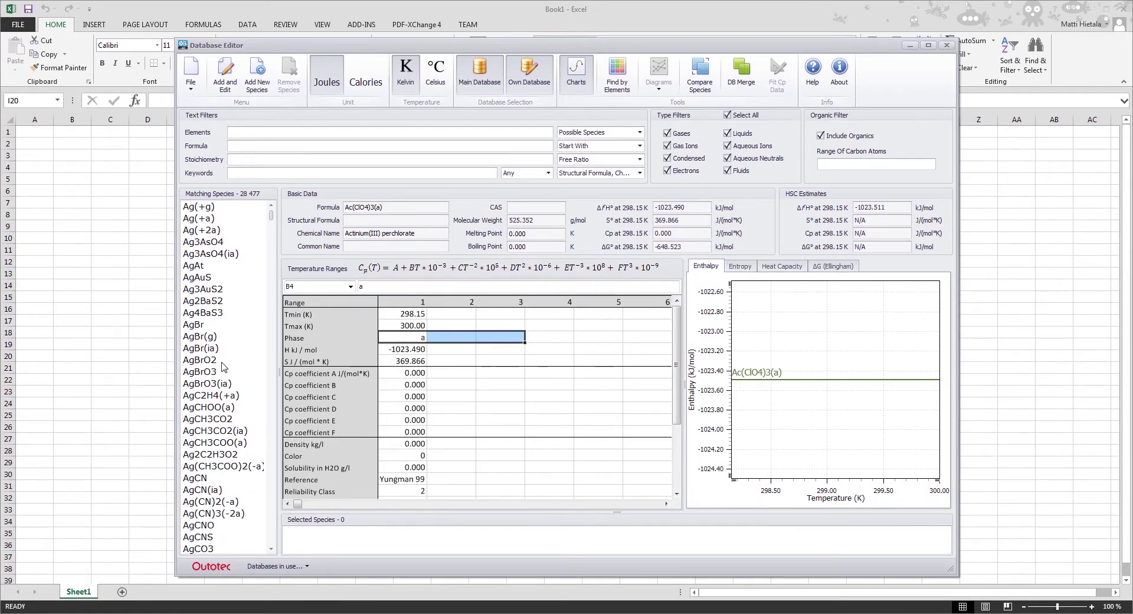
{"action": "scroll", "coordinate": [251, 405], "scroll_direction": "down", "scroll_amount": 5}
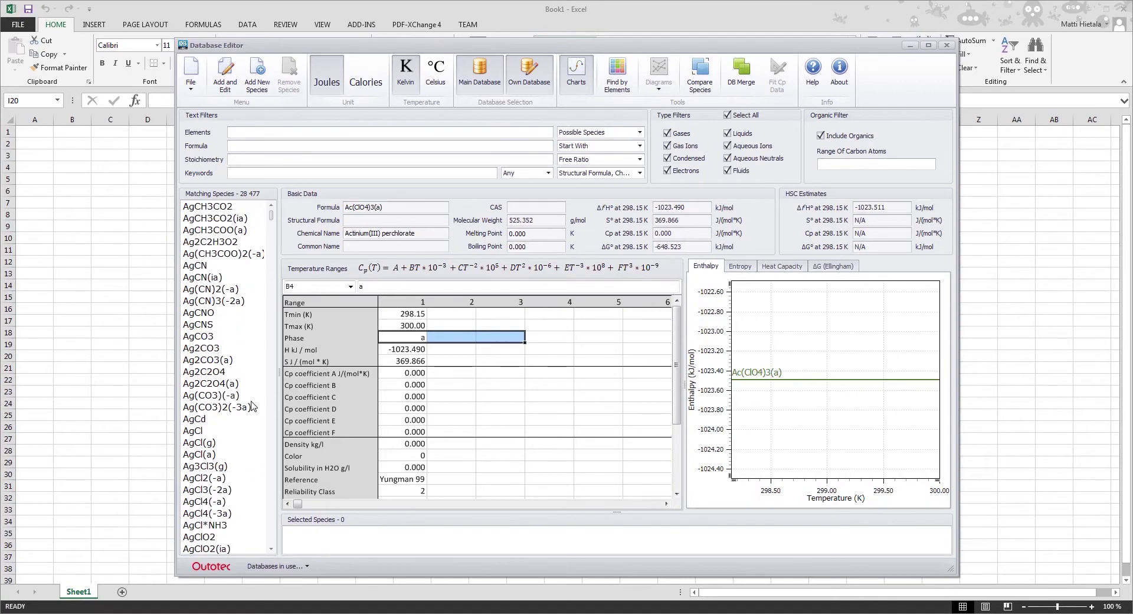
{"action": "scroll", "coordinate": [250, 423], "scroll_direction": "down", "scroll_amount": 4}
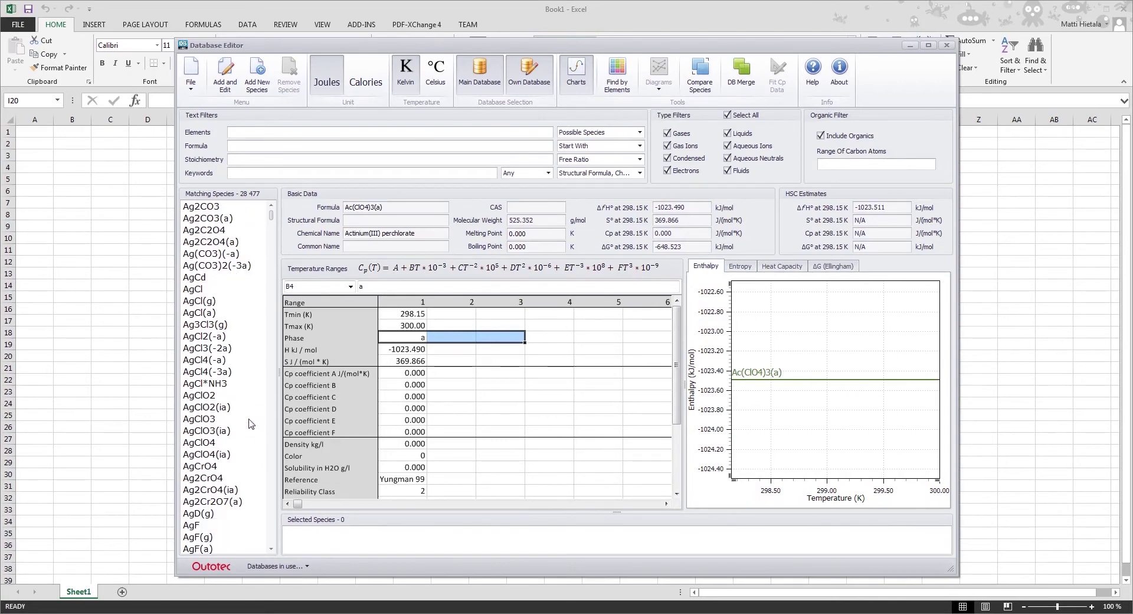
{"action": "scroll", "coordinate": [248, 422], "scroll_direction": "up", "scroll_amount": 15}
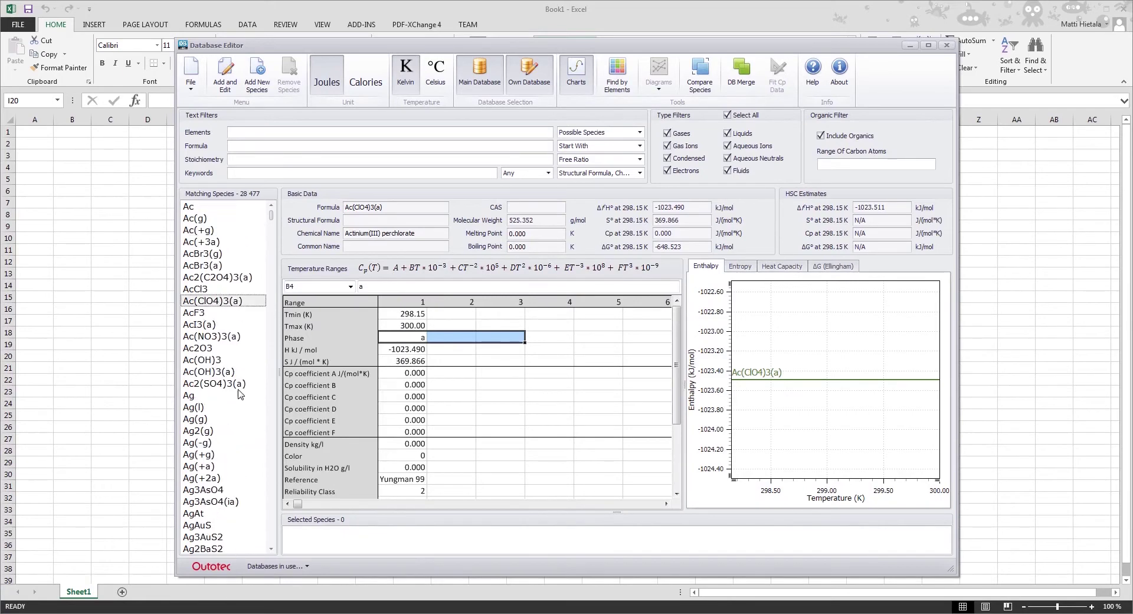
- Return to the Ac species and check its phase in the temperature range table
{"action": "left_click", "coordinate": [227, 207]}
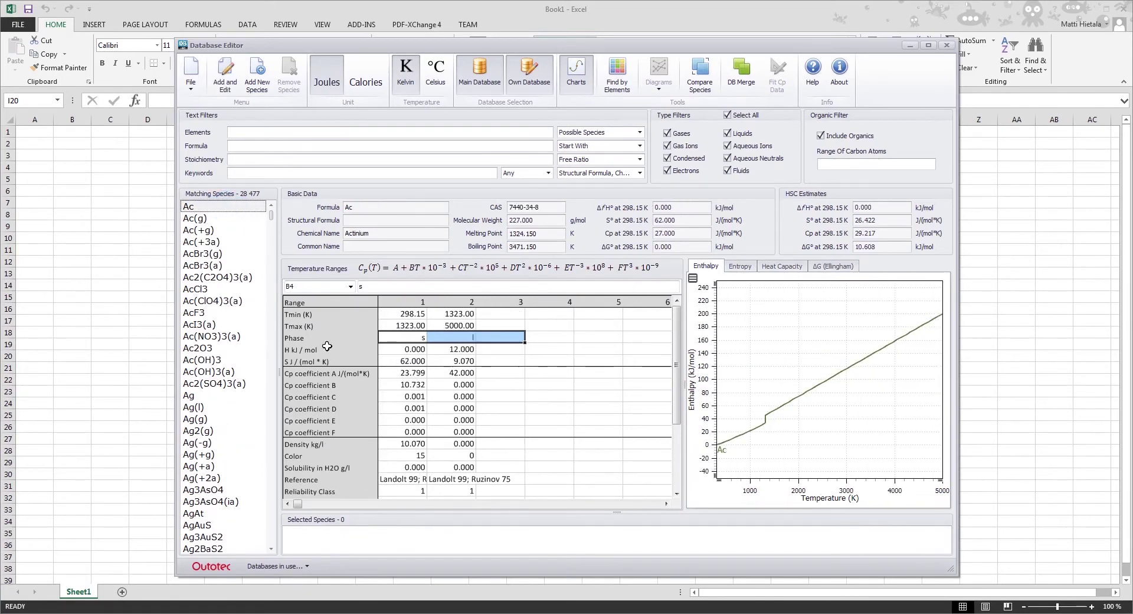
{"action": "left_click", "coordinate": [361, 336]}
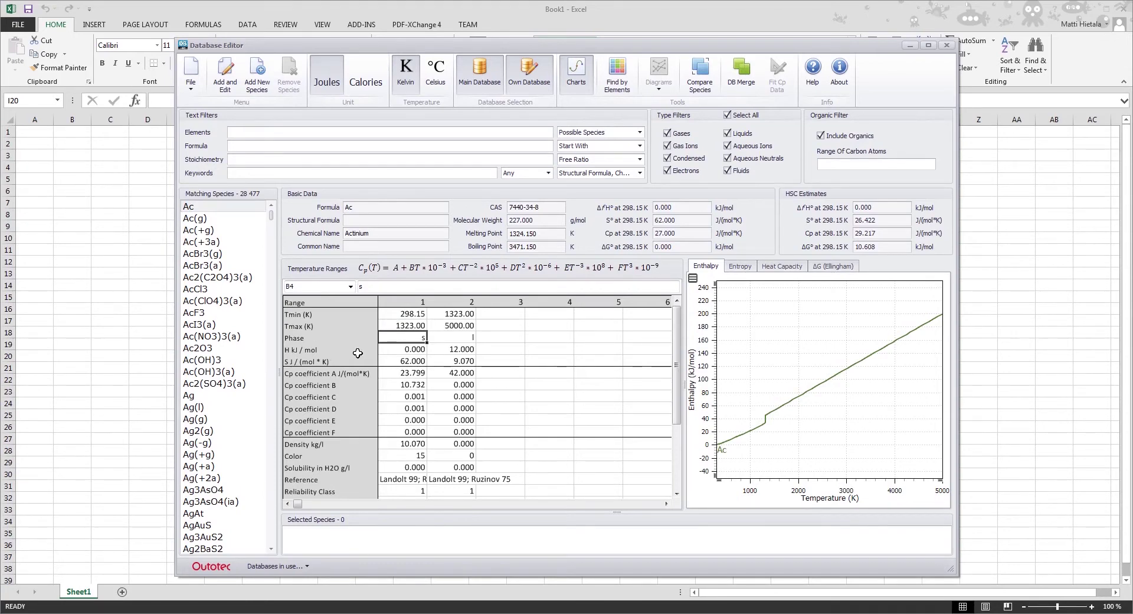
{"action": "left_click", "coordinate": [335, 337]}
{"action": "left_click", "coordinate": [413, 340]}
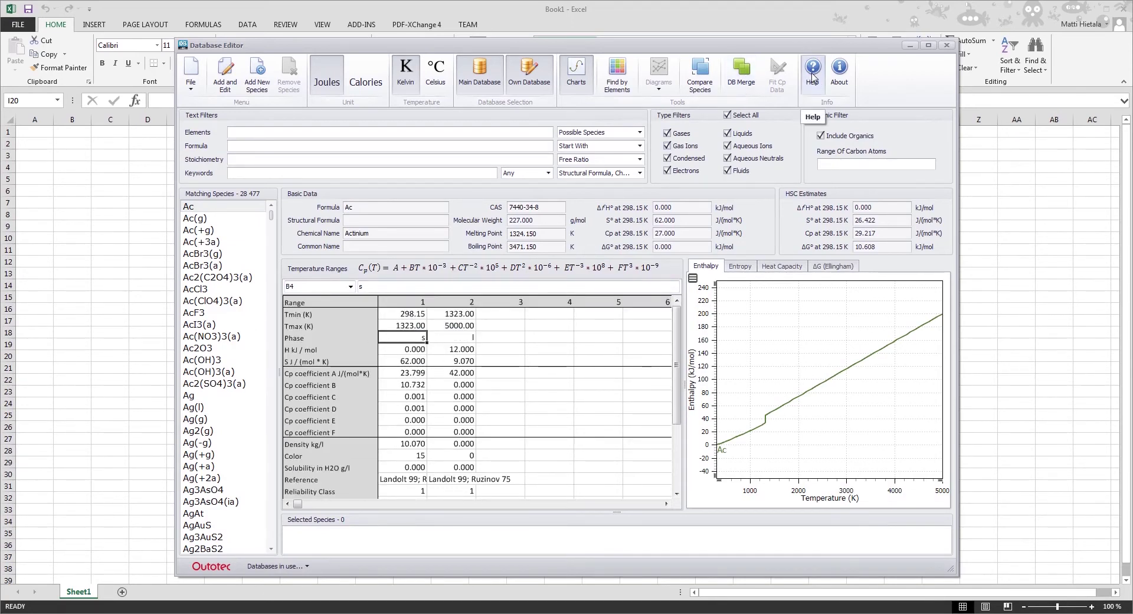
{"action": "left_click", "coordinate": [315, 303]}
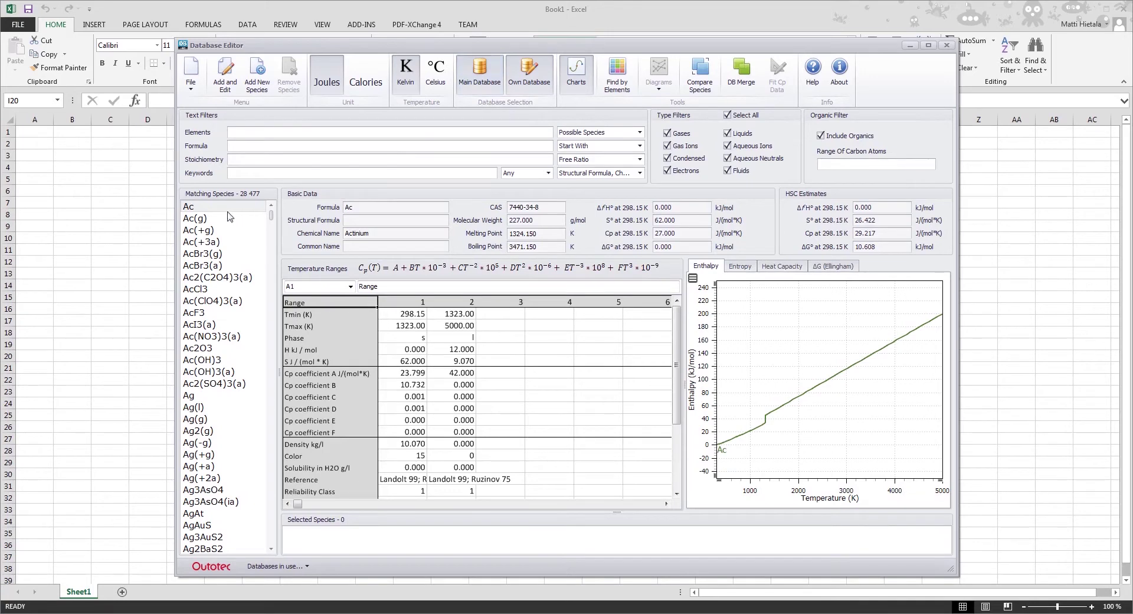
- Switch the Main and Own databases off and on to compare their species lists, ending with both enabled
{"action": "left_click", "coordinate": [477, 86]}
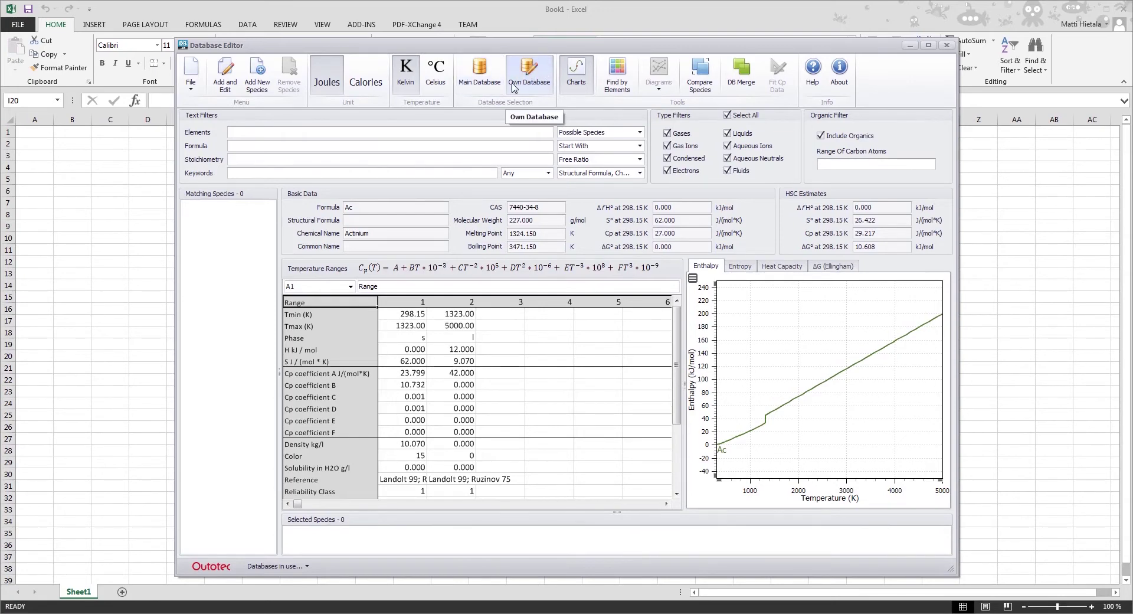
{"action": "left_click", "coordinate": [513, 88]}
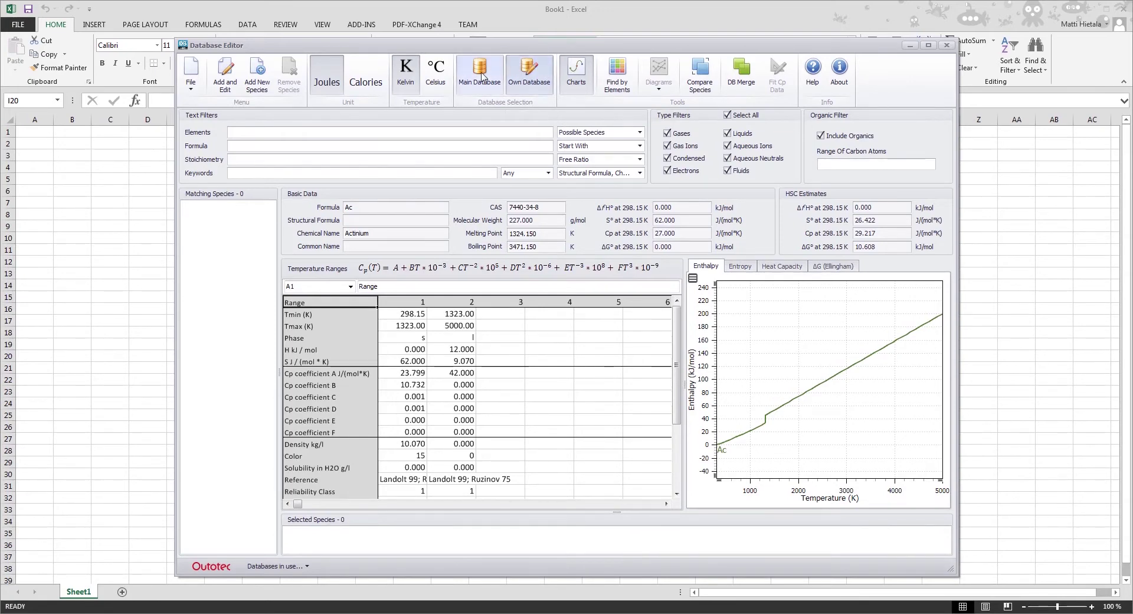
{"action": "left_click", "coordinate": [481, 78]}
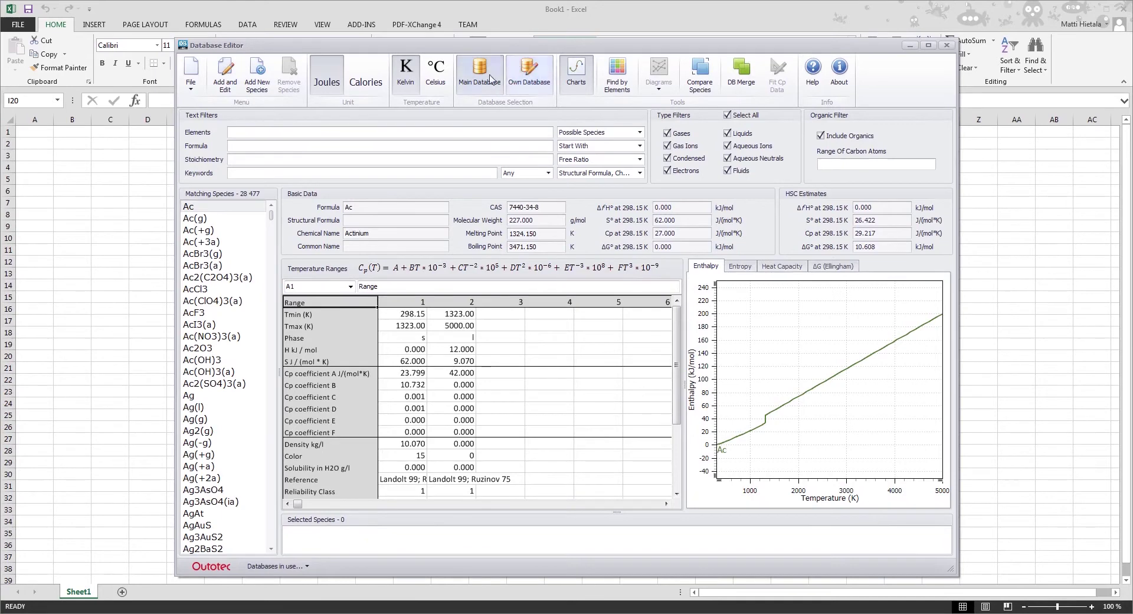
{"action": "left_click", "coordinate": [527, 75]}
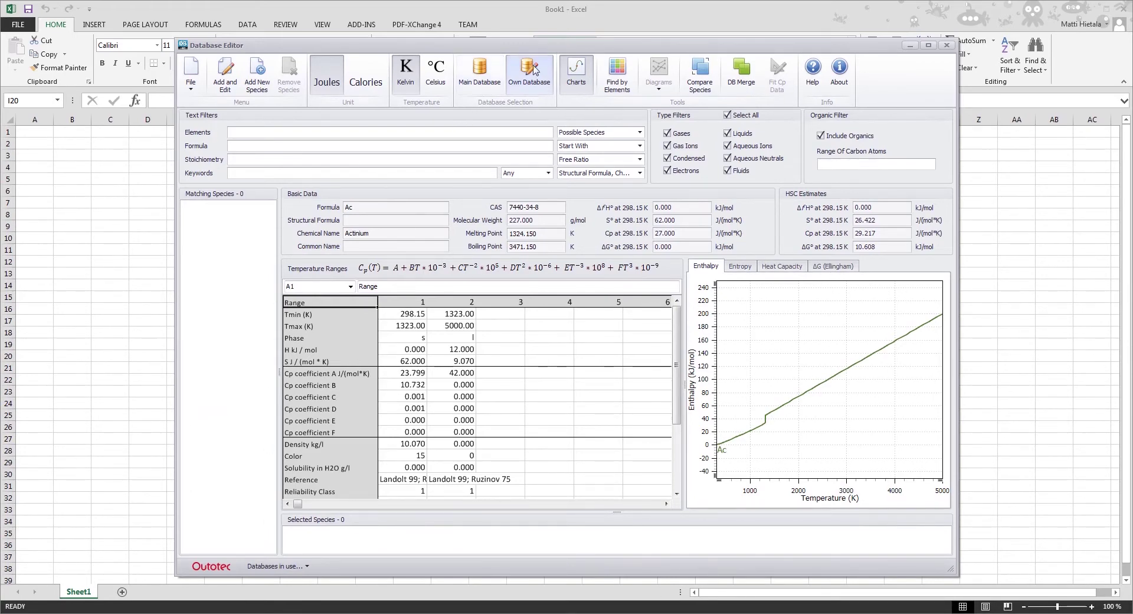
{"action": "left_click", "coordinate": [475, 74]}
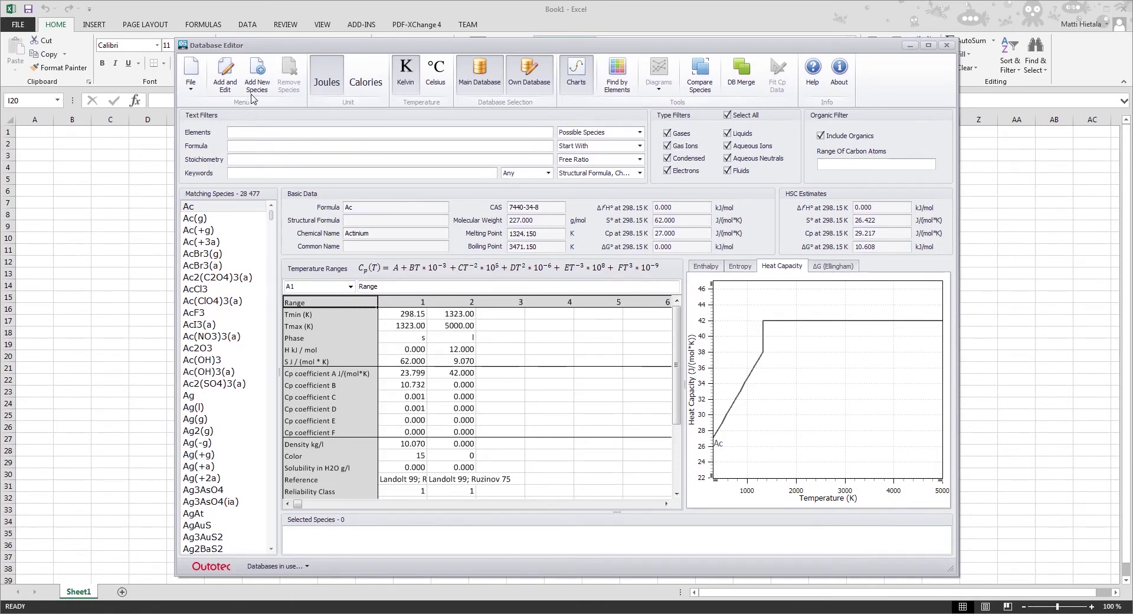
- Add a new species and try to save it with the formula Cq
{"action": "left_click", "coordinate": [258, 72]}
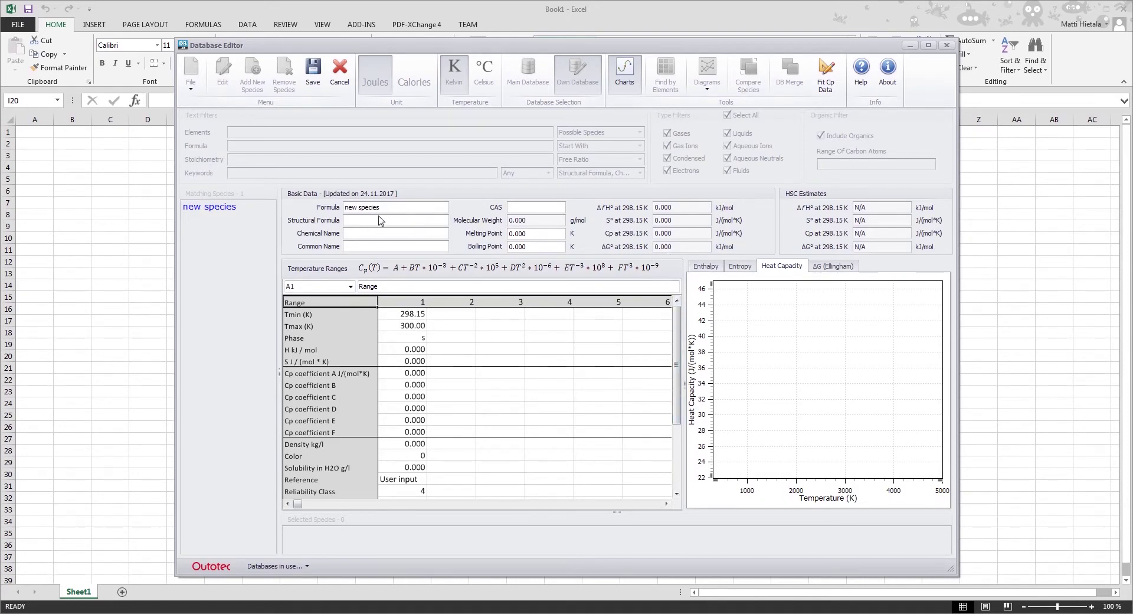
{"action": "left_click_drag", "start_coordinate": [402, 207], "coordinate": [323, 211]}
{"action": "type", "text": "Cq"}
{"action": "left_click", "coordinate": [313, 70]}
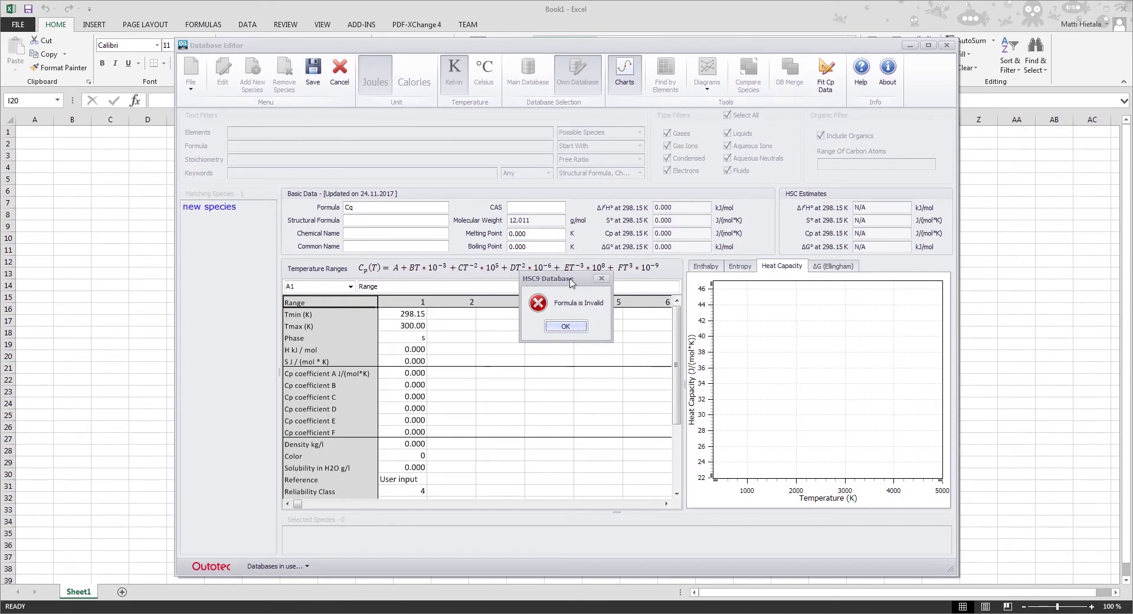
{"action": "left_click_drag", "start_coordinate": [566, 278], "coordinate": [440, 274]}
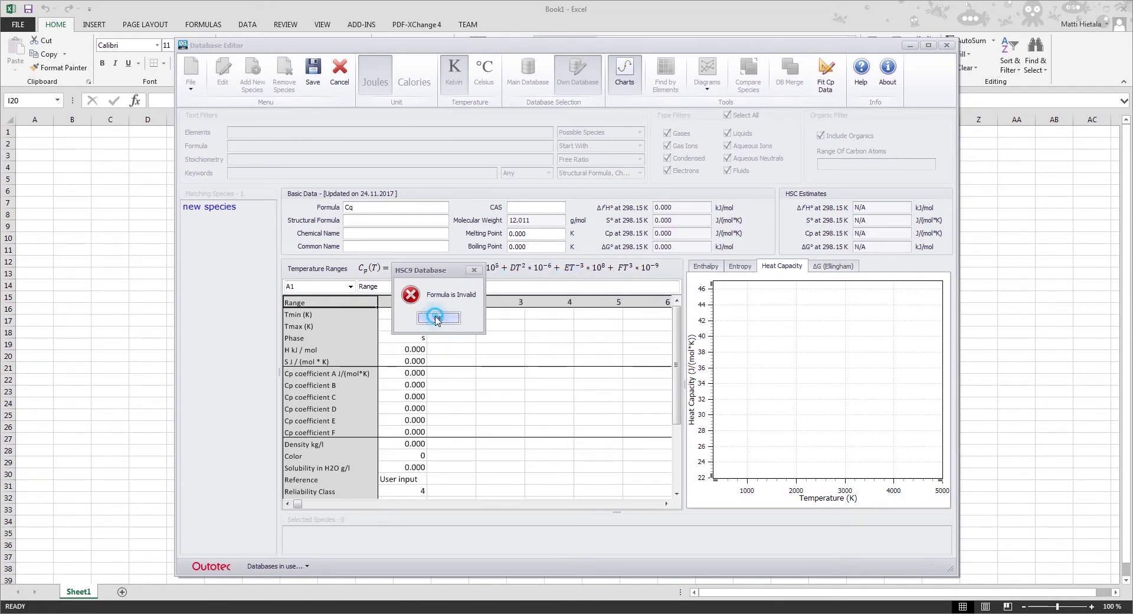
{"action": "left_click", "coordinate": [437, 318]}
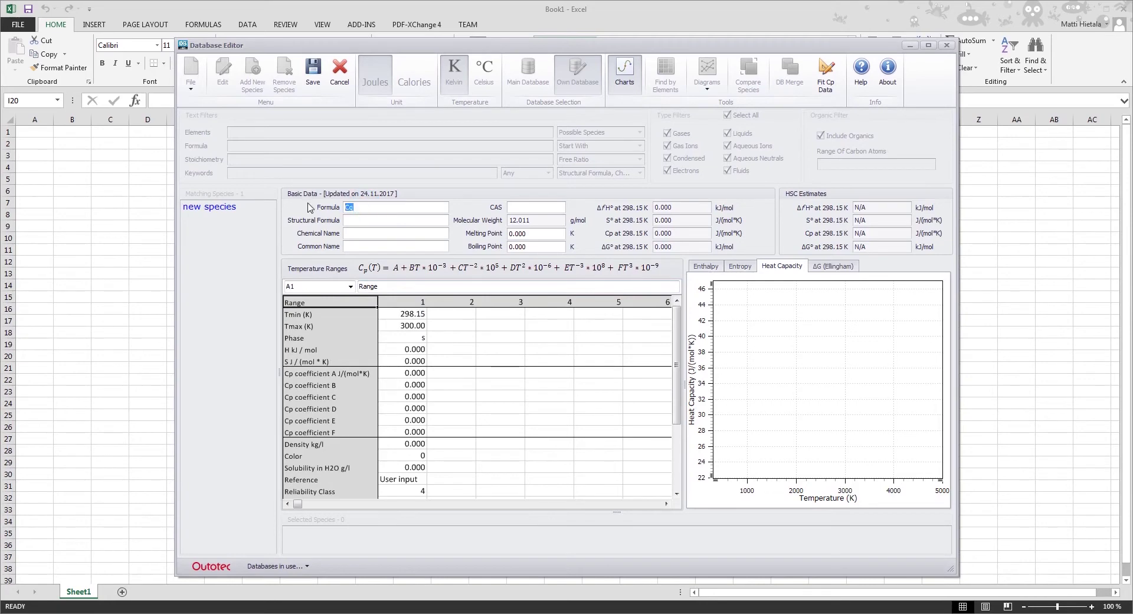
- Set the new species' formula to C10H22 and its range 1 enthalpy H to 100 kJ/mol
{"action": "type", "text": "C10H22"}
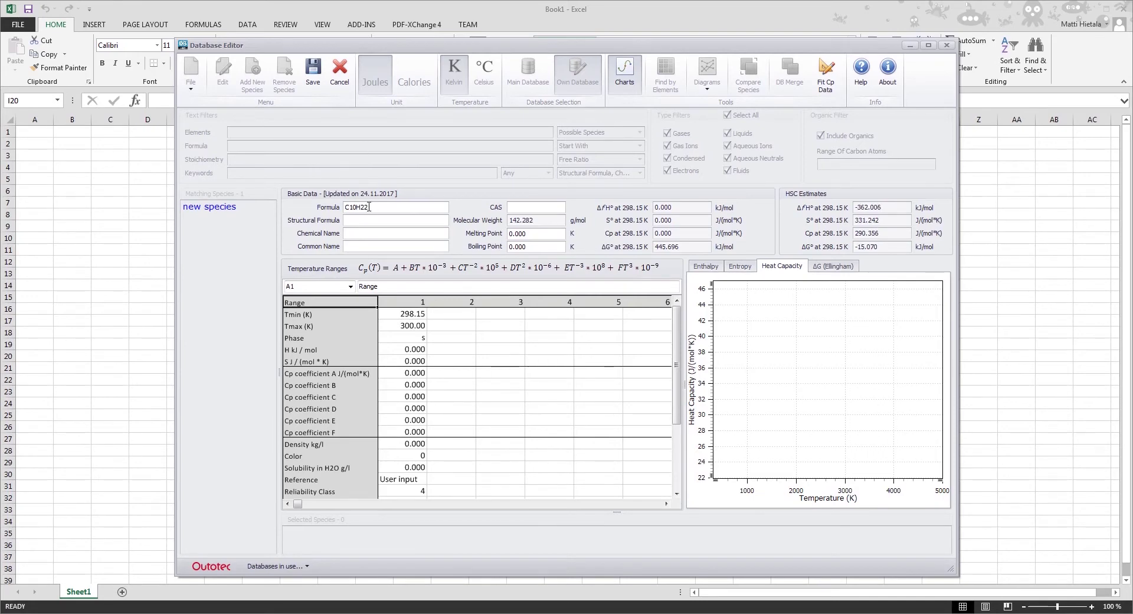
{"action": "left_click", "coordinate": [412, 350]}
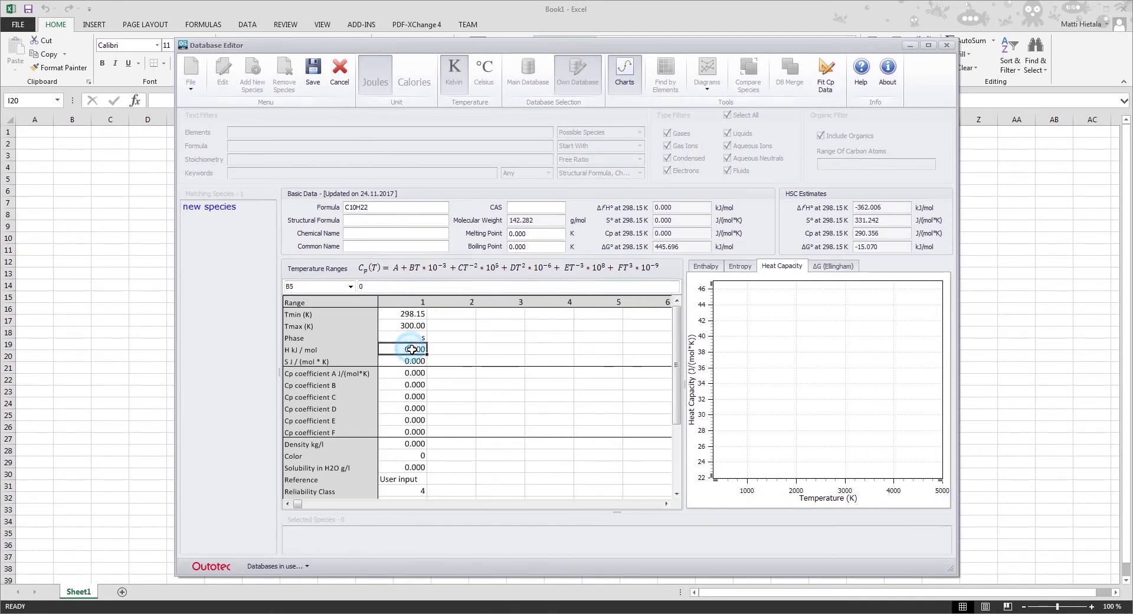
{"action": "type", "text": "100"}
{"action": "key", "text": "Return"}
- Set Cp coefficient A of C10H22 to 10 J/(mol*K) in temperature range 1
{"action": "key", "text": "Down"}
{"action": "type", "text": "10"}
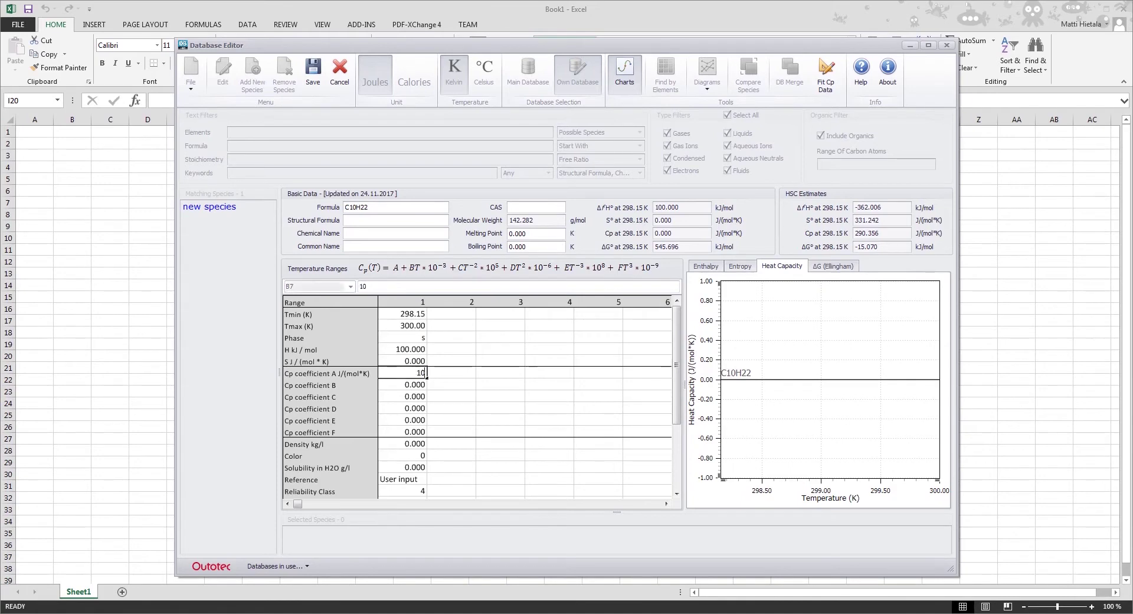
{"action": "key", "text": "Return"}
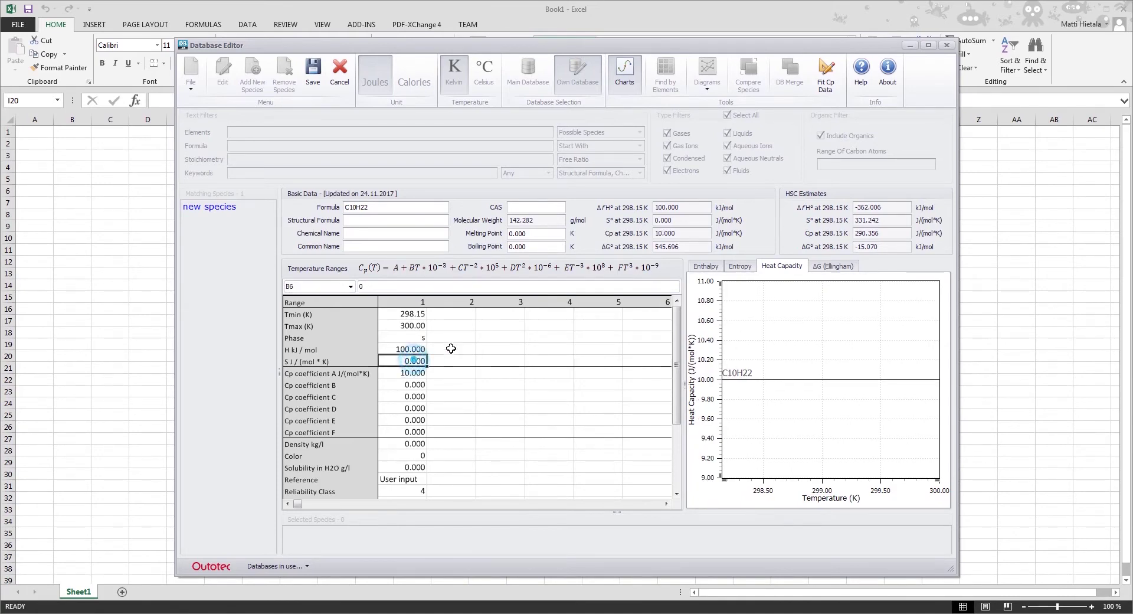
- Save the new C10H22 species to the own database
{"action": "left_click", "coordinate": [466, 350]}
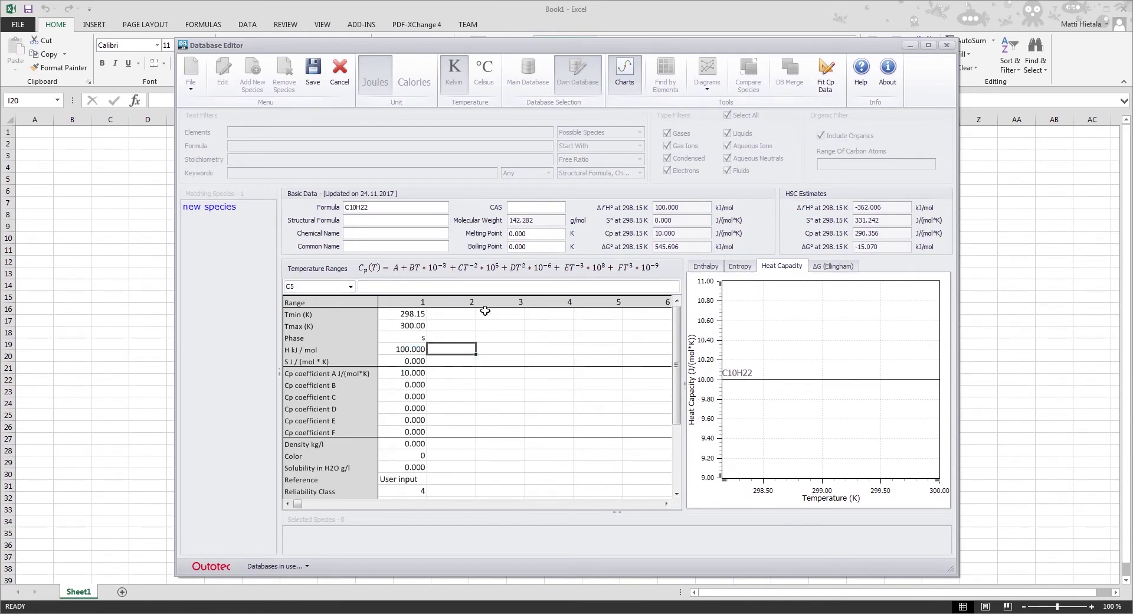
{"action": "left_click", "coordinate": [416, 302]}
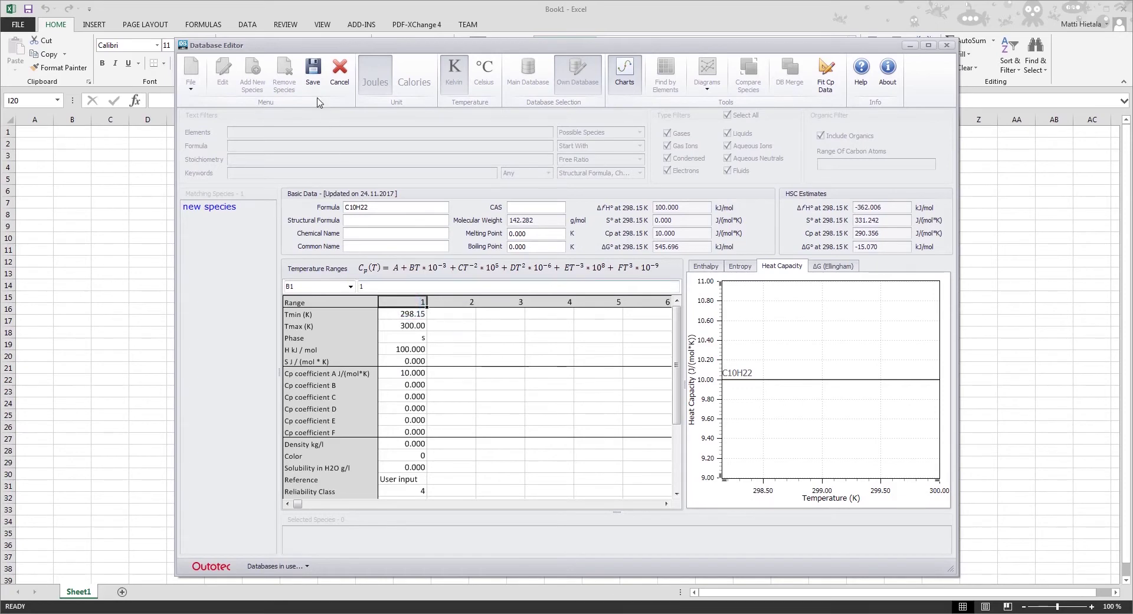
{"action": "left_click", "coordinate": [313, 74]}
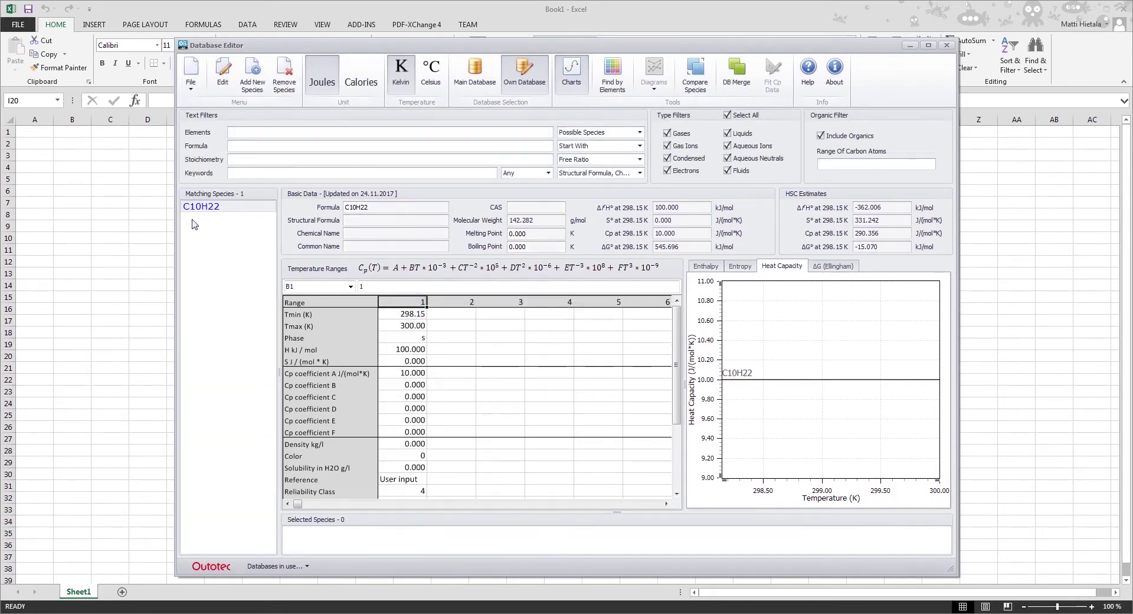
- Enable the main database alongside the own database and add an editable own copy of species Ac
{"action": "left_click", "coordinate": [529, 83]}
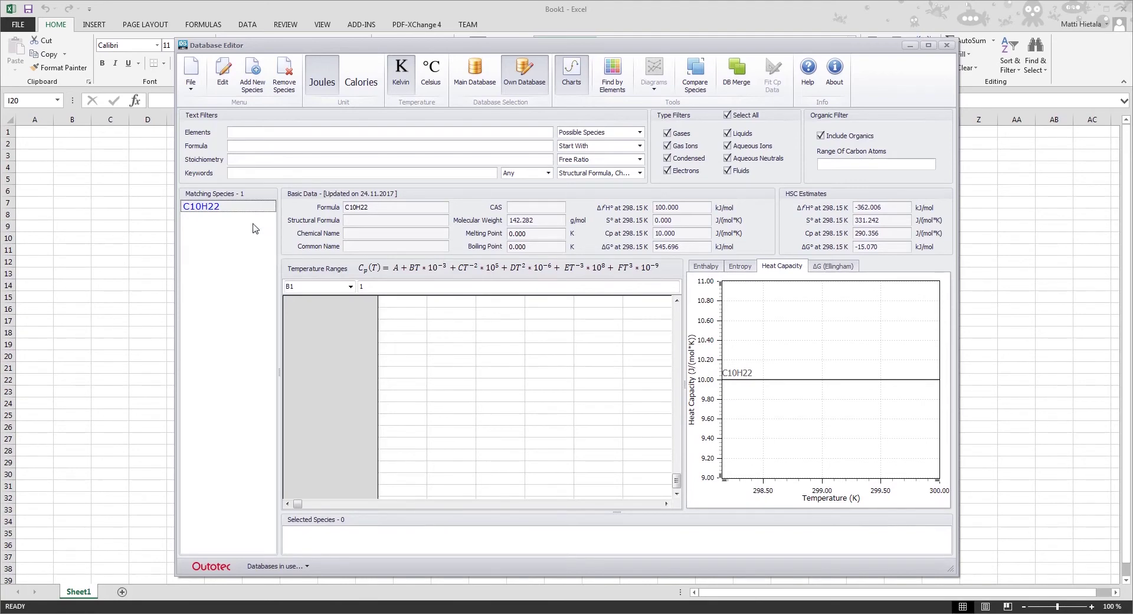
{"action": "left_click", "coordinate": [476, 77]}
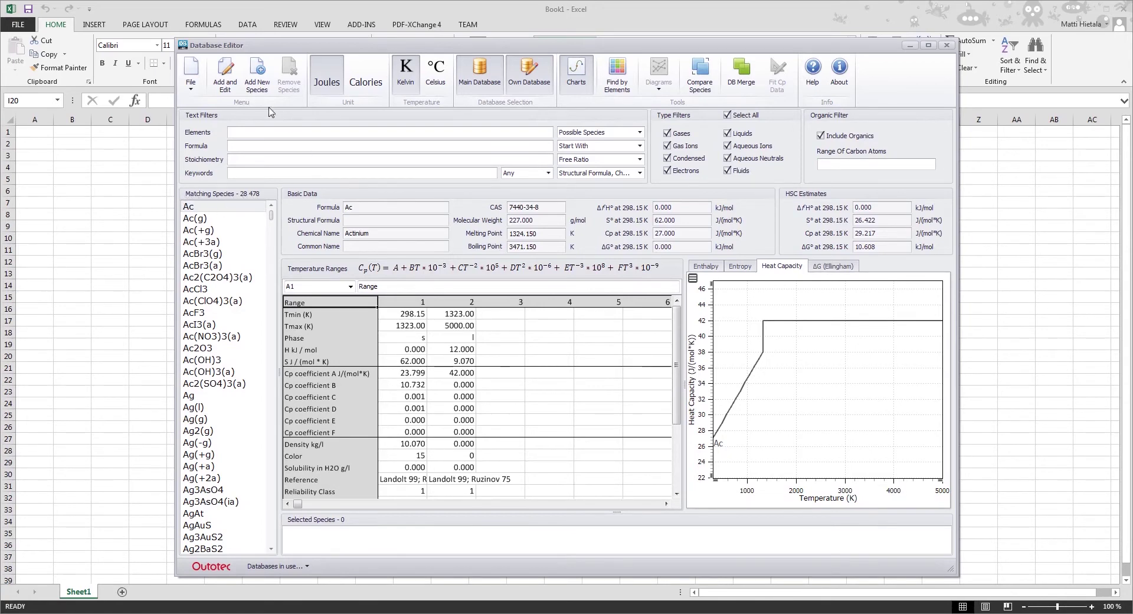
{"action": "left_click", "coordinate": [210, 202]}
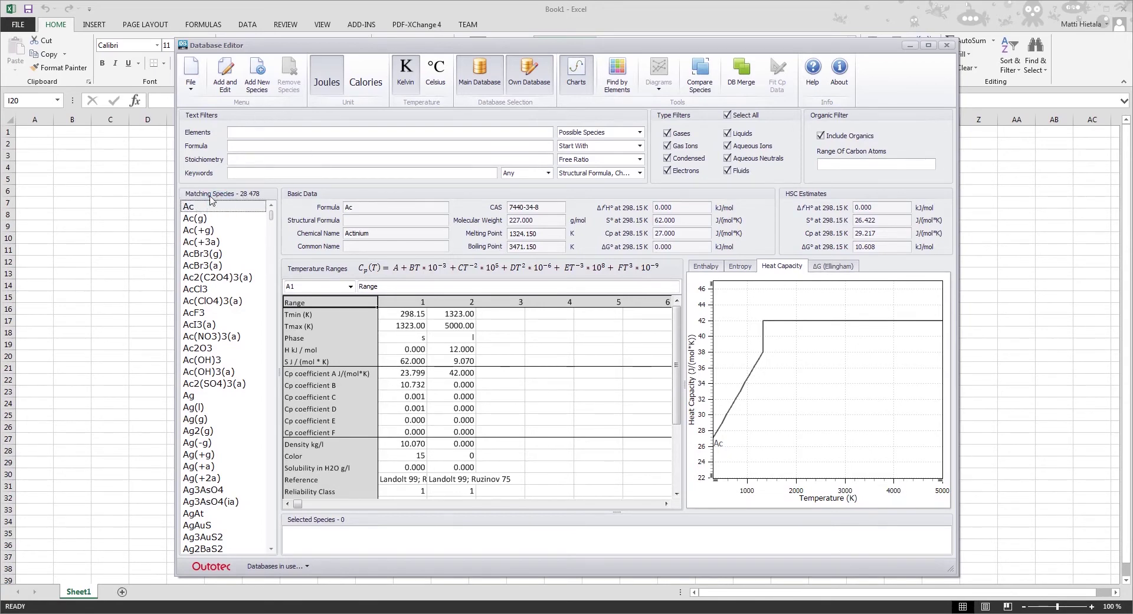
{"action": "left_click", "coordinate": [225, 73]}
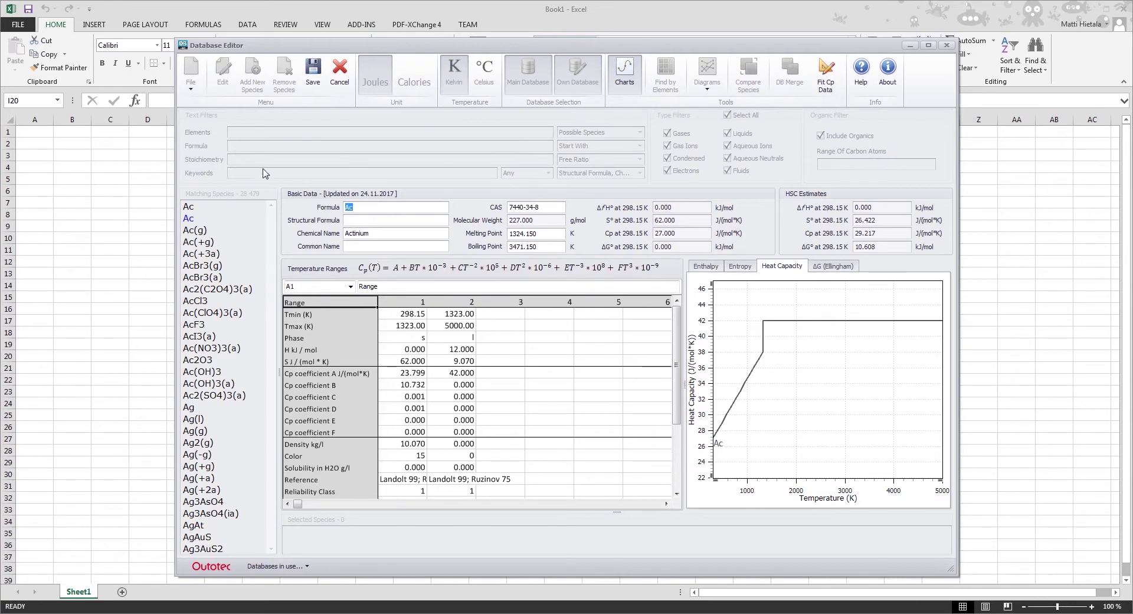
{"action": "left_click", "coordinate": [377, 206]}
- Set Cp coefficients B to 22 and C to 4 in temperature range 2 of the Ac copy and save it
{"action": "left_click", "coordinate": [466, 385]}
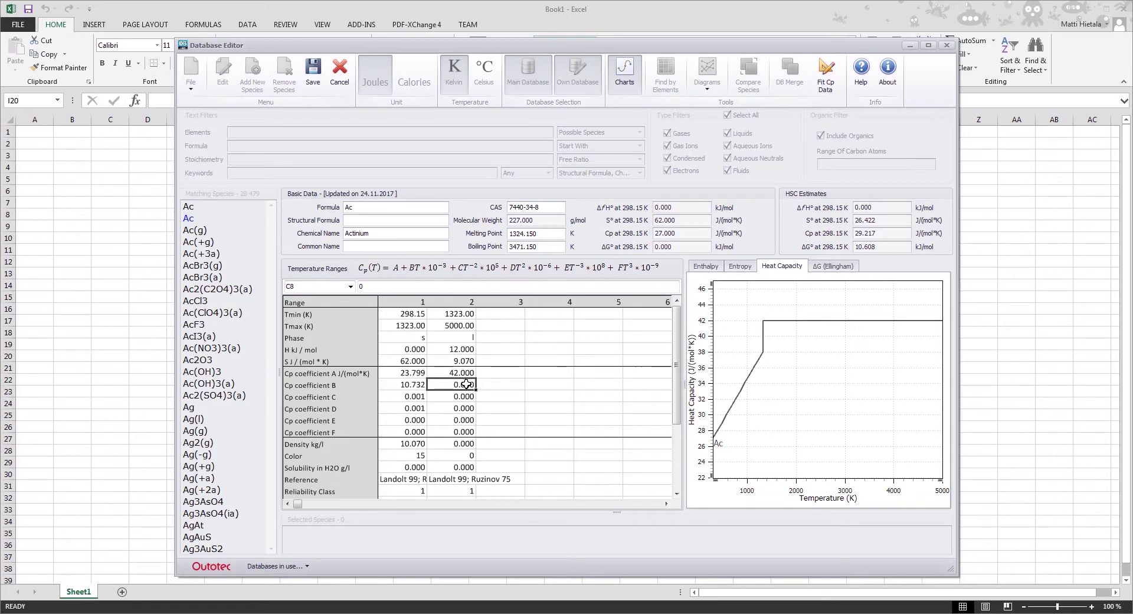
{"action": "type", "text": "22"}
{"action": "key", "text": "Return"}
{"action": "type", "text": "4"}
{"action": "key", "text": "Return"}
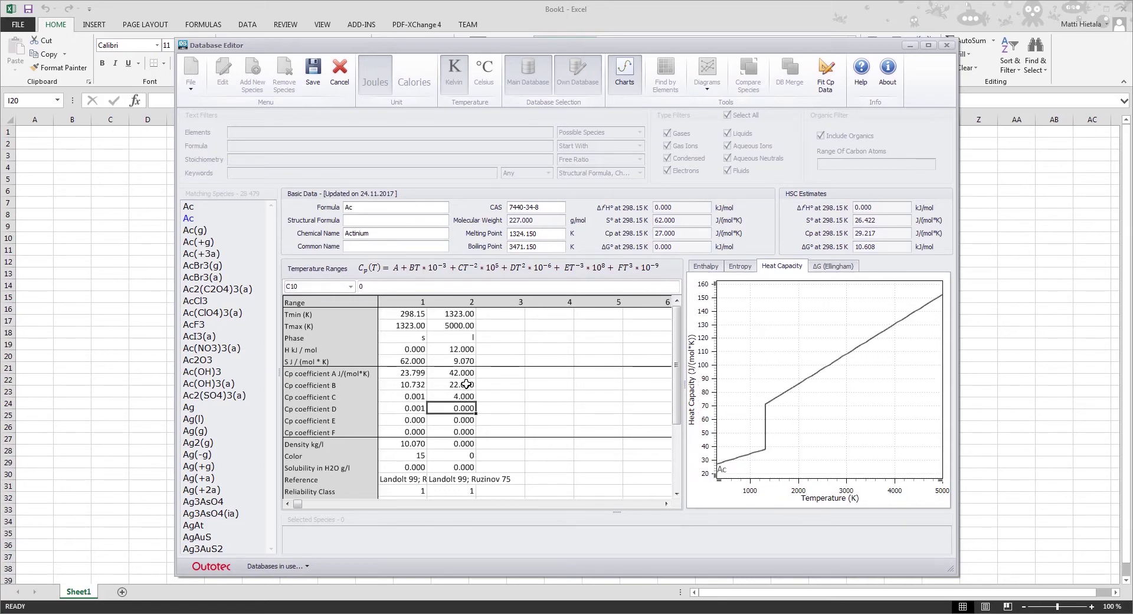
{"action": "mouse_move", "coordinate": [466, 382]}
{"action": "left_mouse_down"}
{"action": "mouse_move", "coordinate": [464, 397]}
{"action": "mouse_move", "coordinate": [461, 380]}
{"action": "left_mouse_up"}
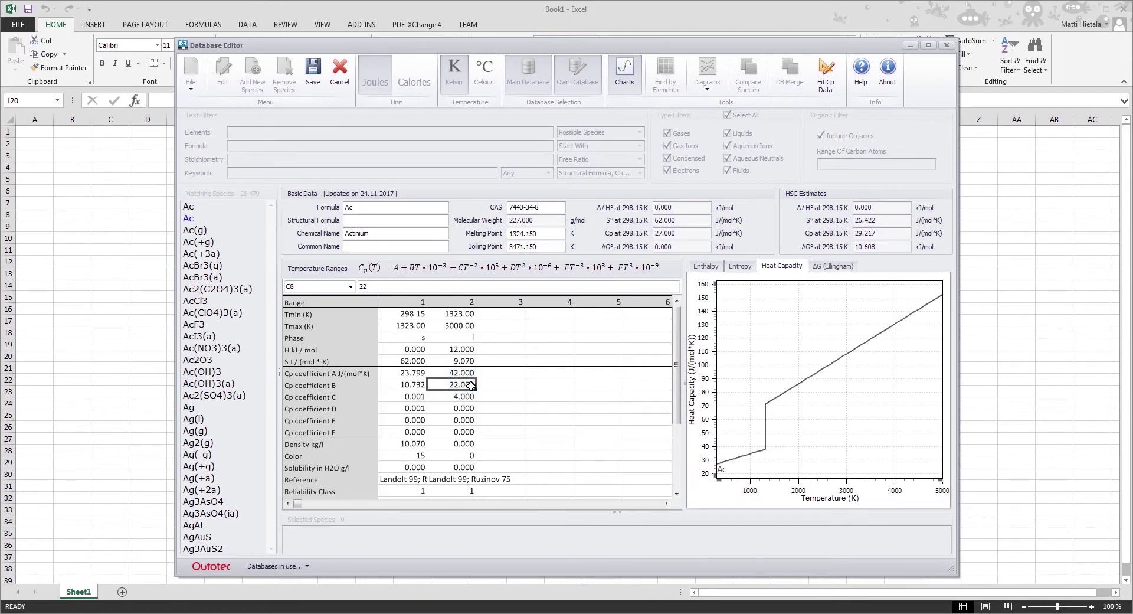
{"action": "left_click", "coordinate": [499, 360]}
{"action": "left_click", "coordinate": [315, 69]}
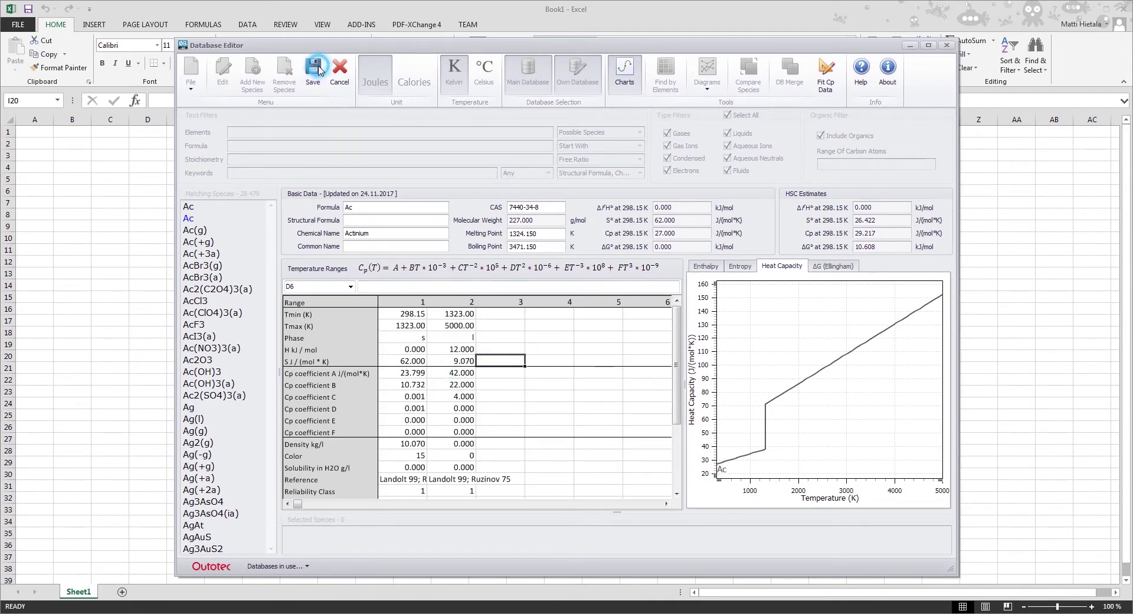
- Compare the data and heat capacity curves of the original Ac species and its edited own copy
{"action": "left_click", "coordinate": [199, 218]}
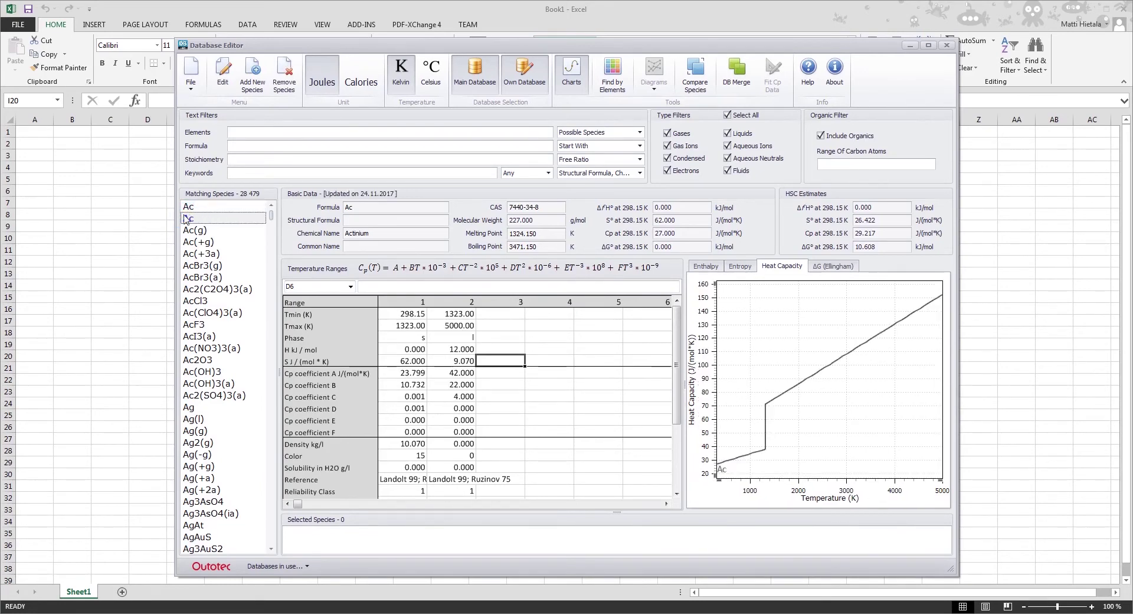
{"action": "left_click", "coordinate": [197, 207]}
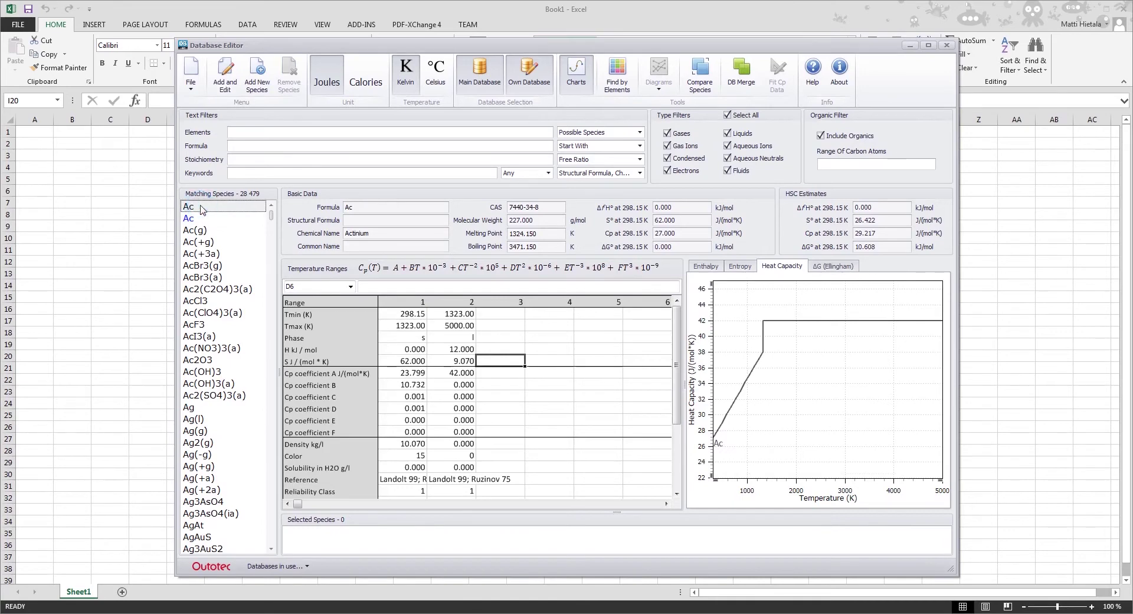
{"action": "left_click", "coordinate": [197, 219]}
{"action": "left_click", "coordinate": [197, 207]}
{"action": "left_click", "coordinate": [198, 219]}
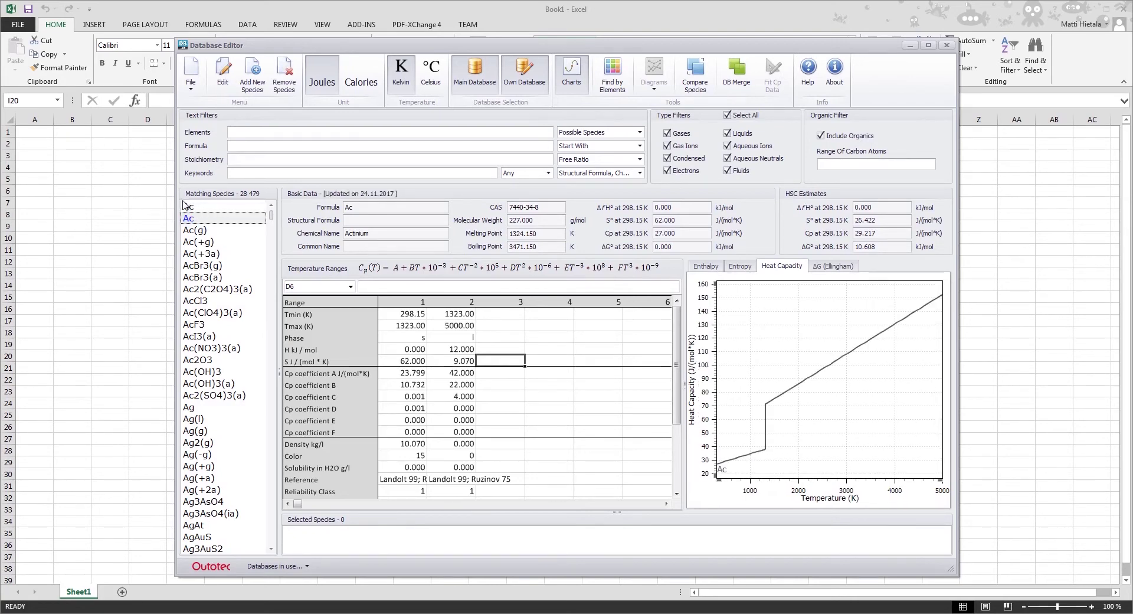
{"action": "left_click", "coordinate": [197, 207]}
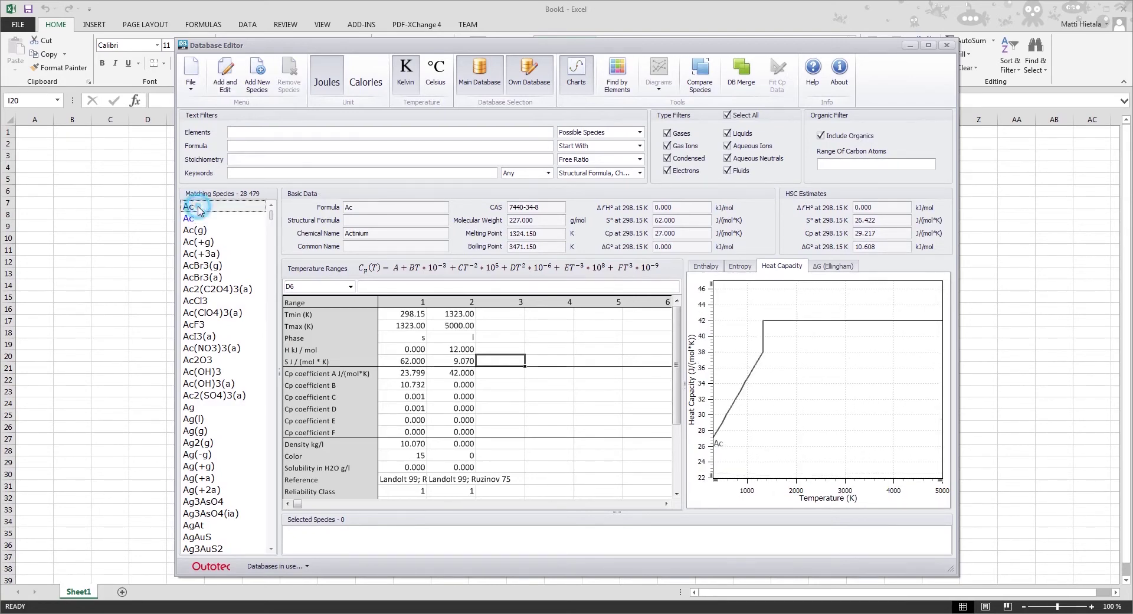
{"action": "left_click", "coordinate": [198, 219]}
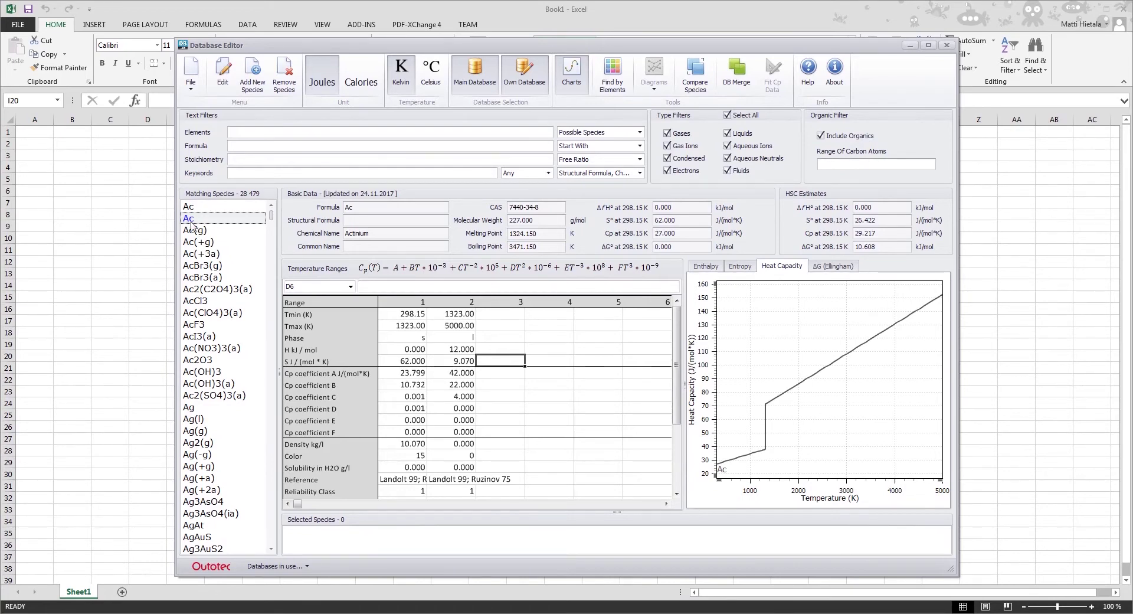
{"action": "left_click", "coordinate": [197, 209]}
{"action": "left_click", "coordinate": [197, 220]}
{"action": "left_click", "coordinate": [198, 211]}
{"action": "left_click", "coordinate": [198, 219]}
{"action": "right_click", "coordinate": [446, 444]}
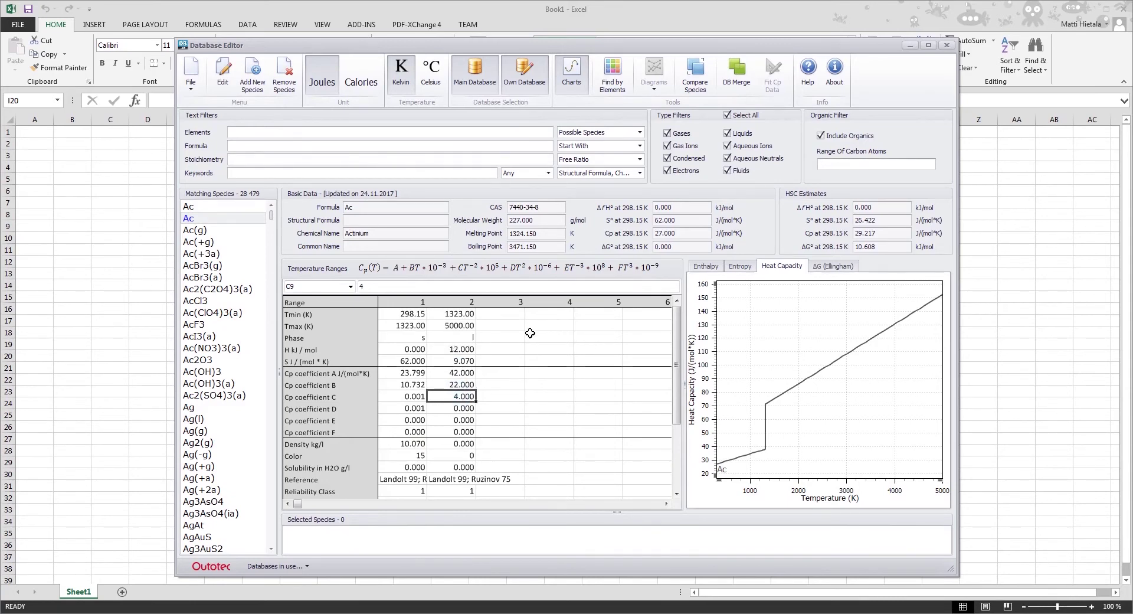
{"action": "left_click", "coordinate": [497, 337]}
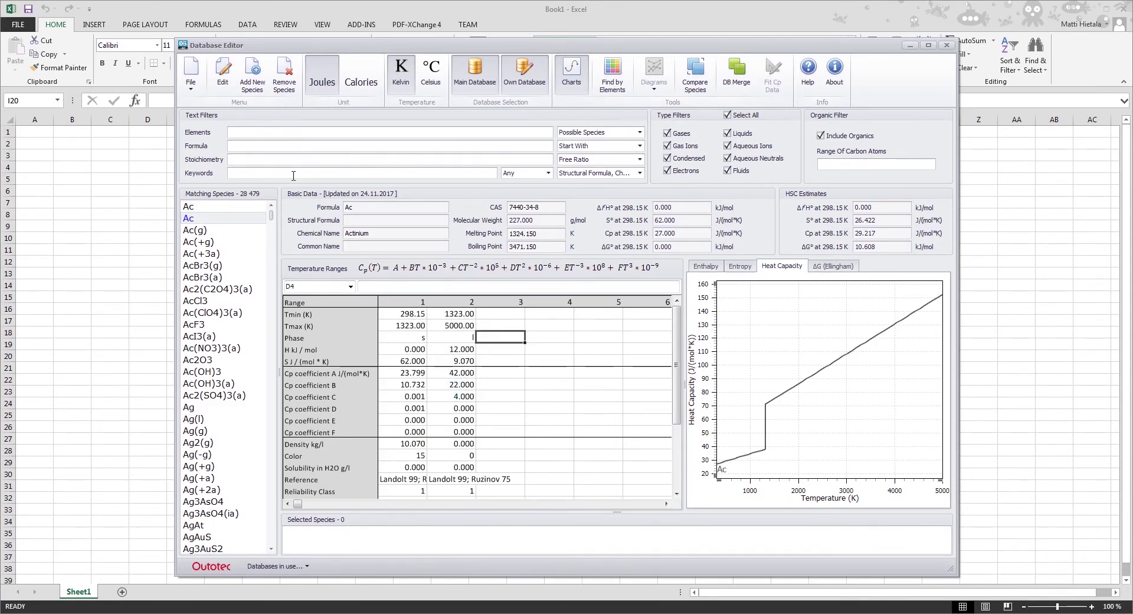
{"action": "key", "text": "ctrl+Home"}
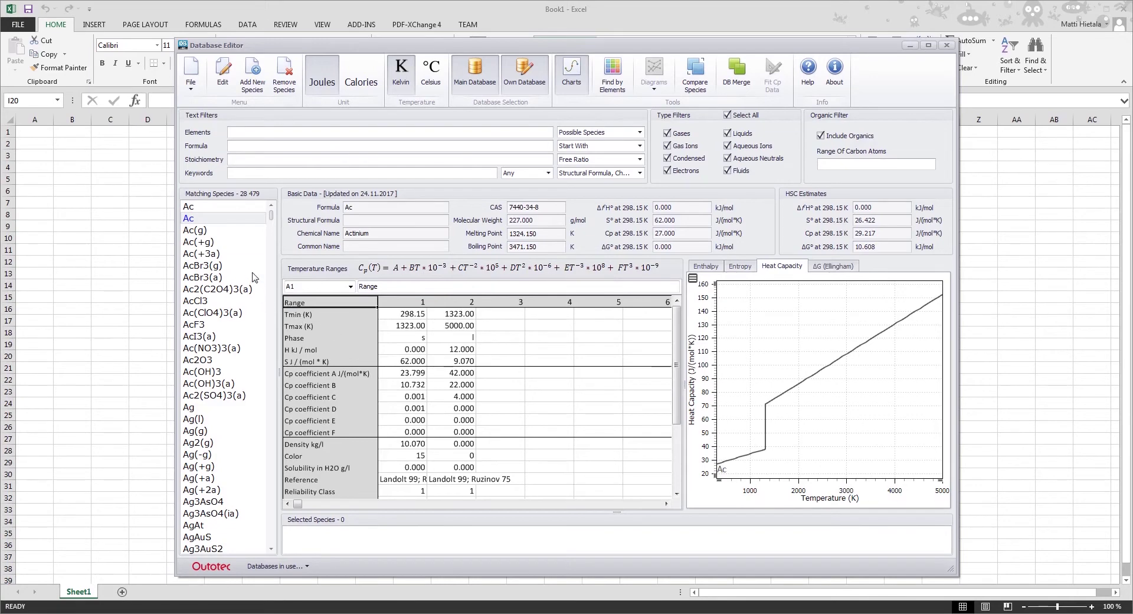
{"action": "left_click", "coordinate": [201, 222]}
{"action": "left_click", "coordinate": [370, 206]}
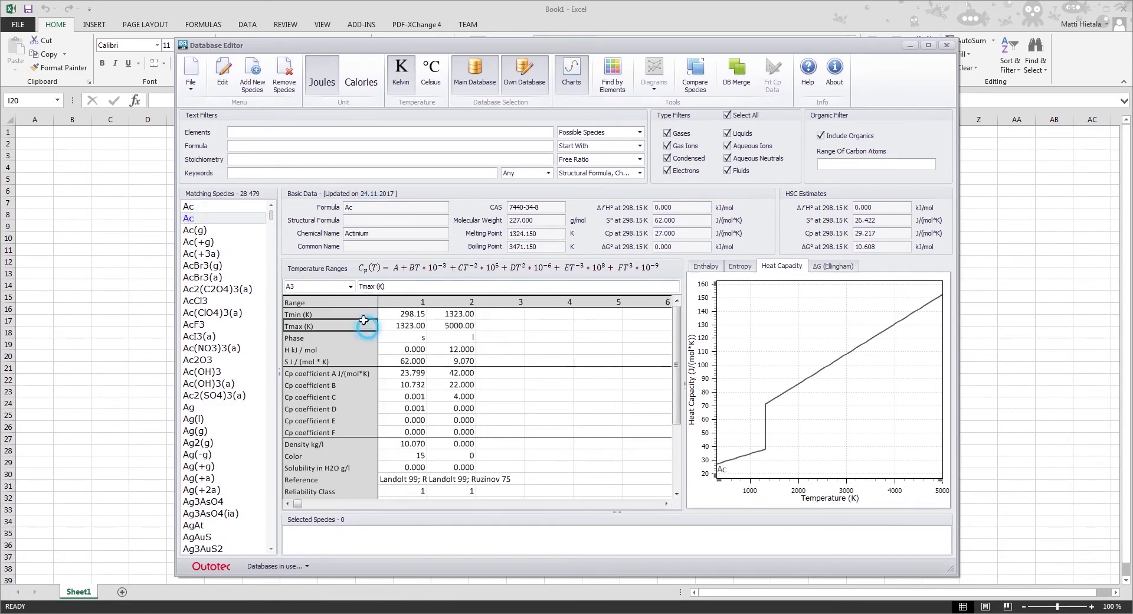
{"action": "left_click", "coordinate": [343, 303]}
- Change the formula of the own Ac copy to Ac(MyOwnSpecies) and save it
{"action": "left_click", "coordinate": [197, 206]}
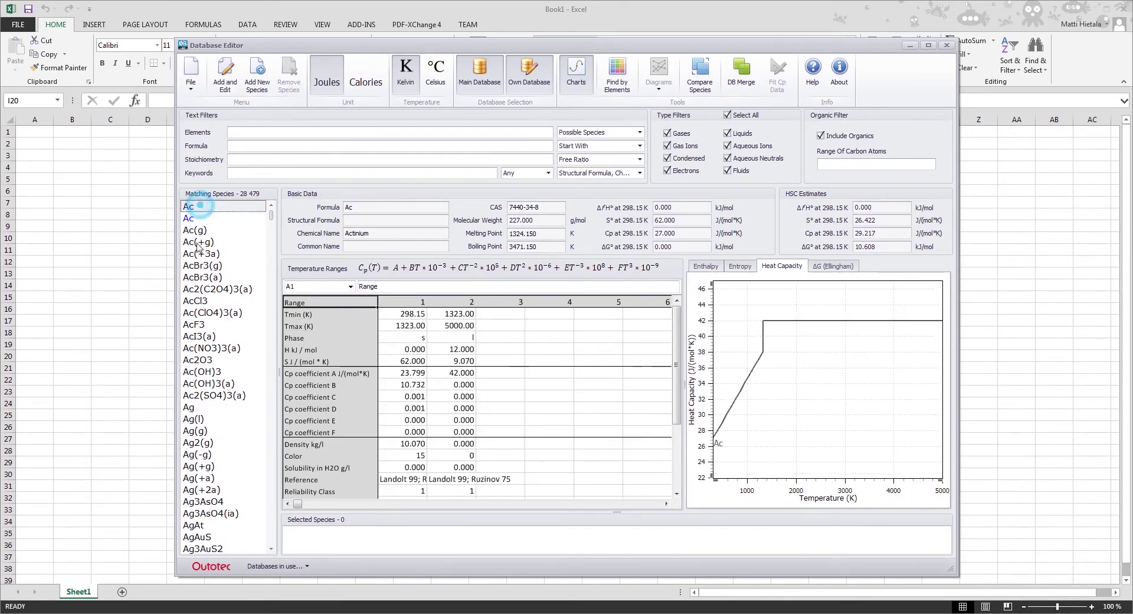
{"action": "left_click", "coordinate": [197, 220]}
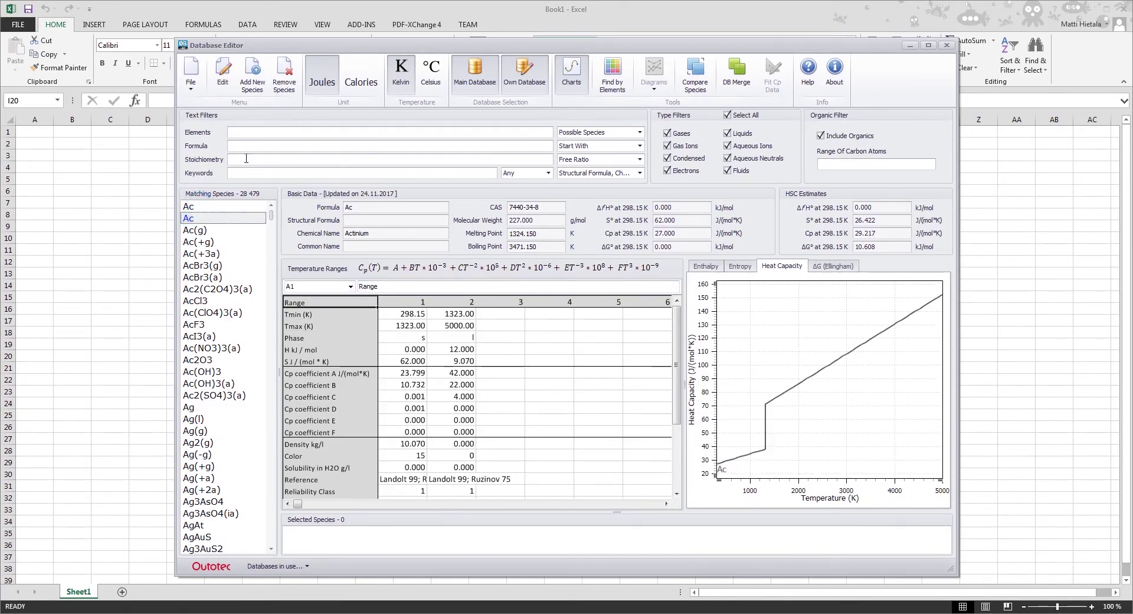
{"action": "left_click", "coordinate": [222, 72]}
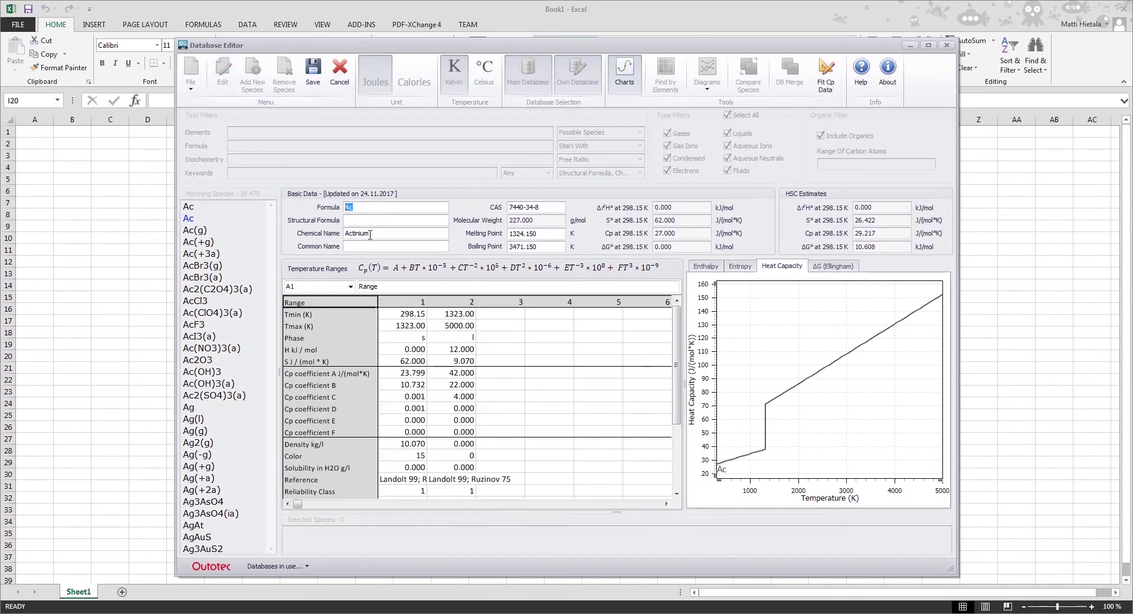
{"action": "left_click", "coordinate": [366, 205]}
{"action": "type", "text": "(My"}
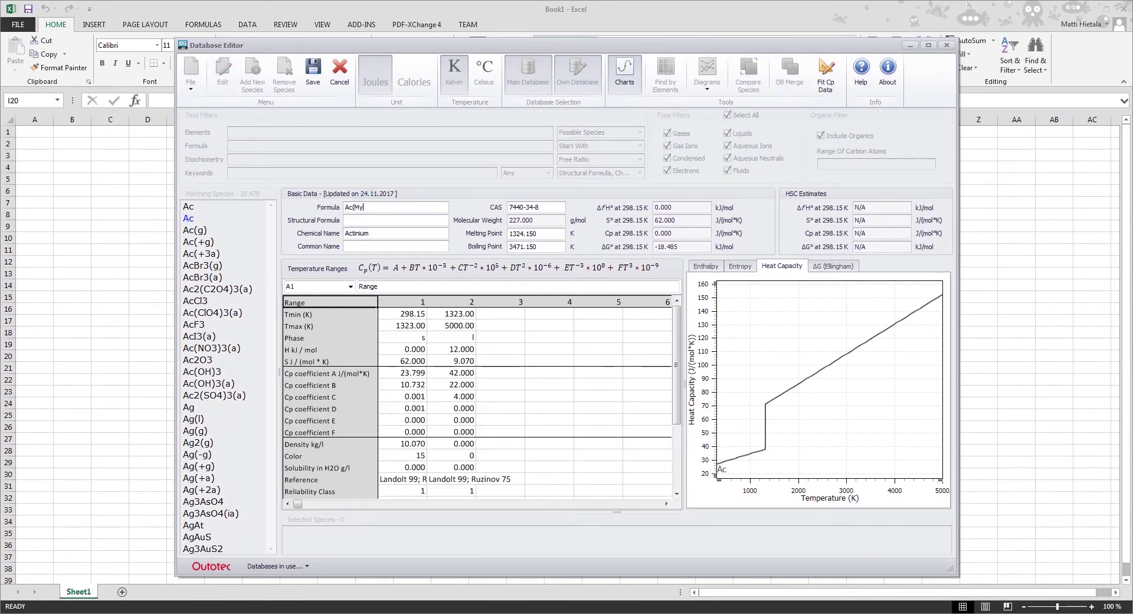
{"action": "type", "text": "OwnSpecies)"}
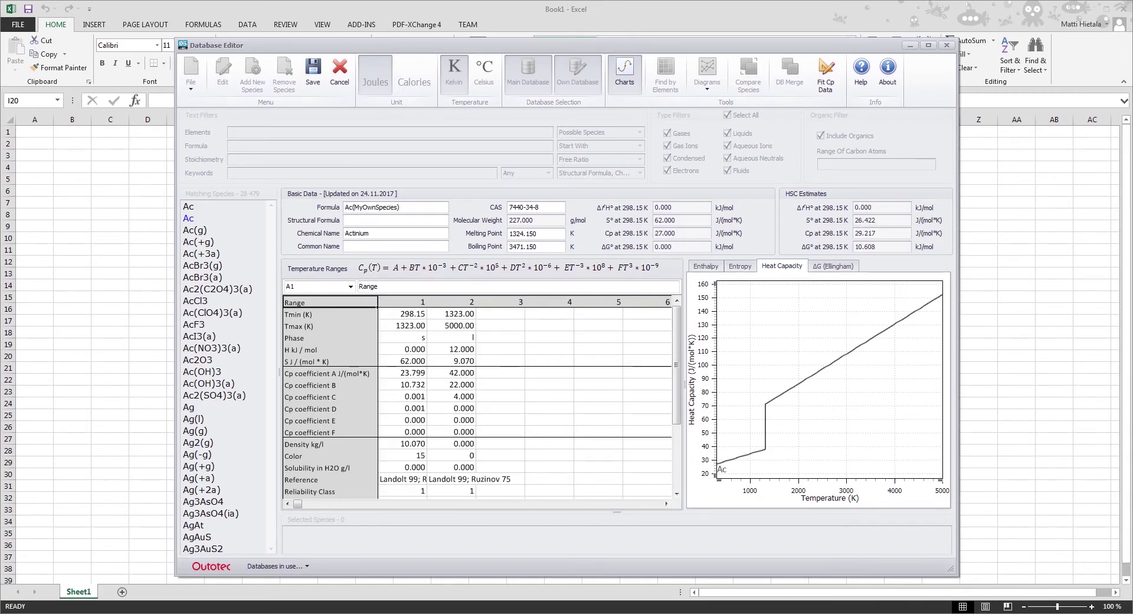
{"action": "left_click", "coordinate": [312, 71]}
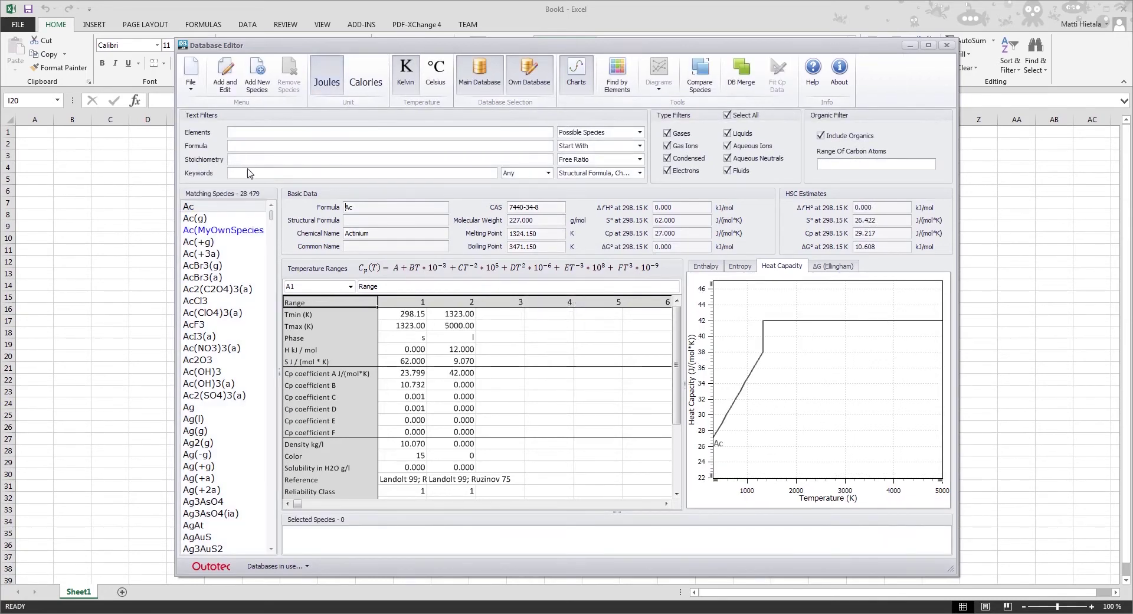
- Compare the Ac(MyOwnSpecies) data with the original Ac and neighbouring species in the list
{"action": "left_click", "coordinate": [220, 230]}
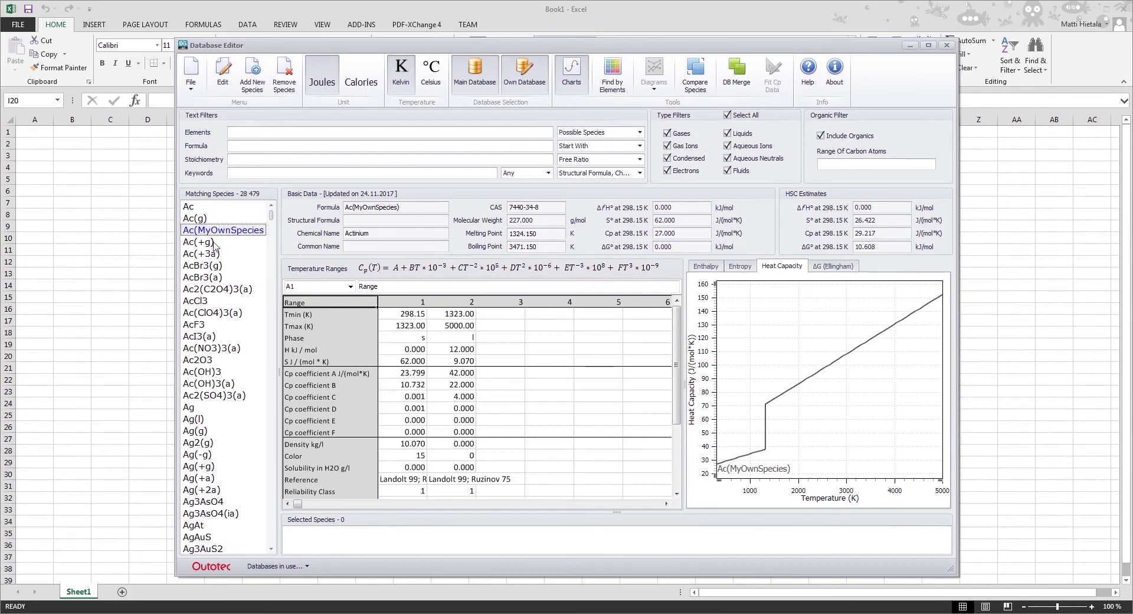
{"action": "left_click", "coordinate": [205, 251]}
{"action": "left_click", "coordinate": [229, 231]}
{"action": "left_click", "coordinate": [188, 207]}
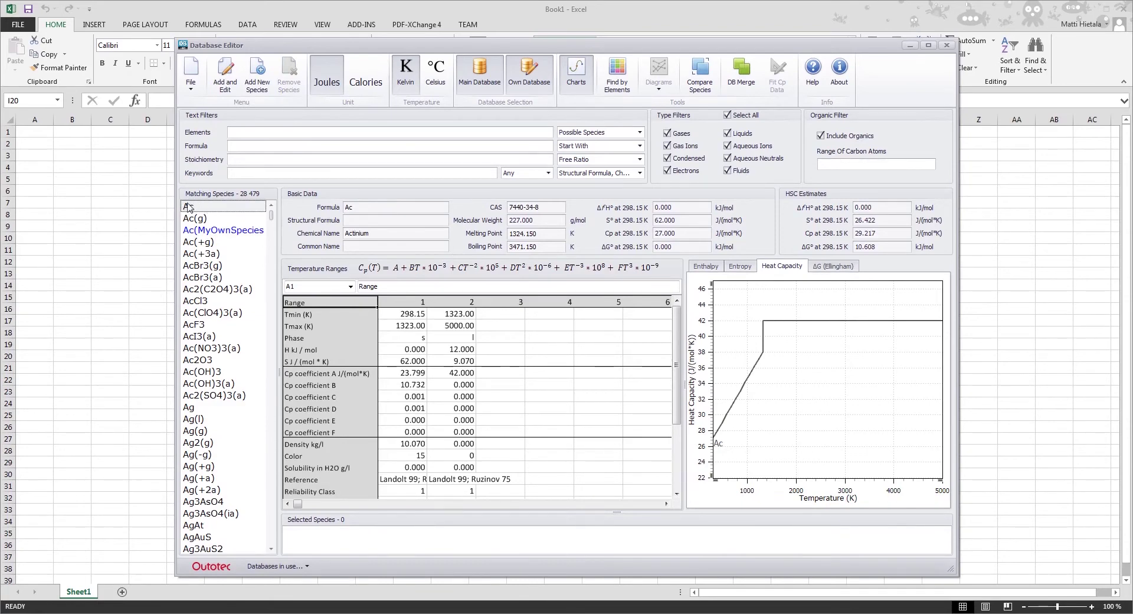
{"action": "left_click", "coordinate": [211, 219]}
{"action": "left_click", "coordinate": [212, 211]}
- Review the commands for loading the main database and opening or saving the own database
{"action": "left_click", "coordinate": [190, 74]}
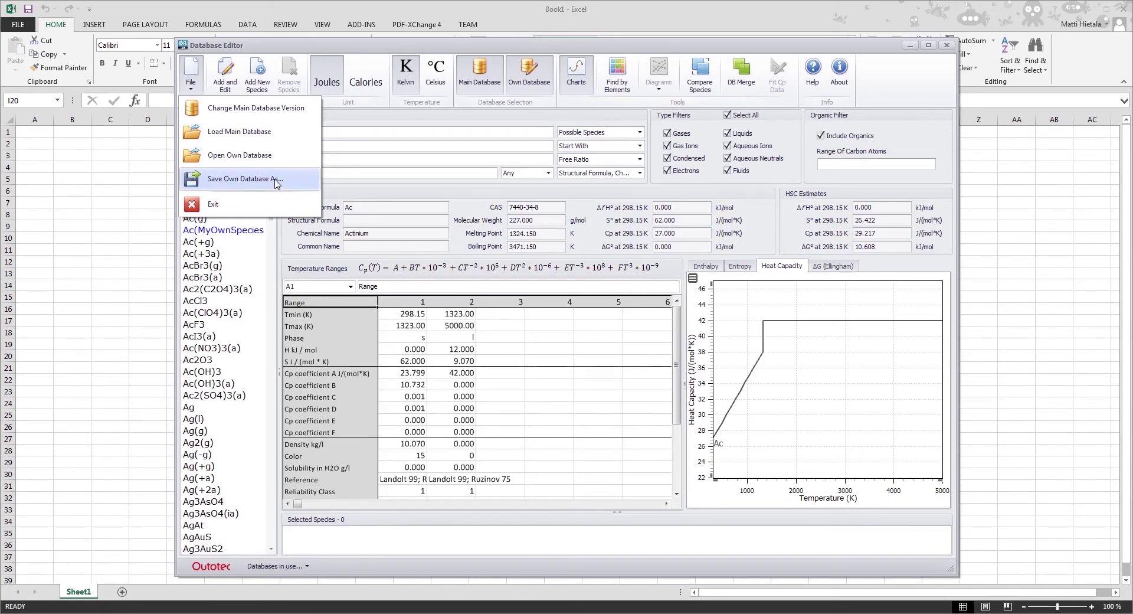
{"action": "left_click", "coordinate": [356, 185]}
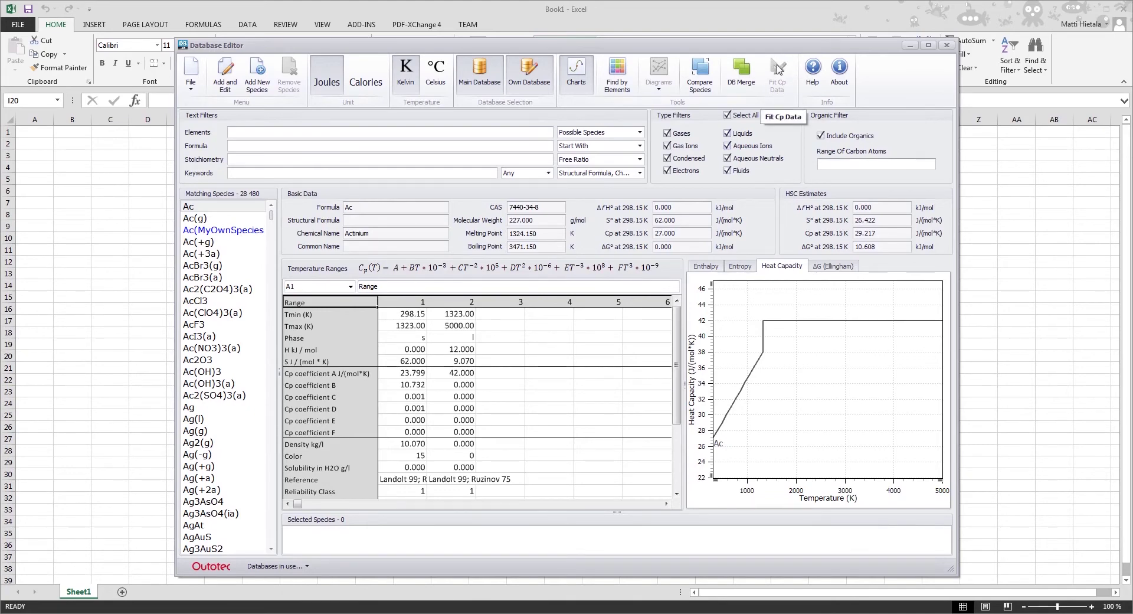
- Open Ac(MyOwnSpecies) for editing and start the Cp data fitting tool for it
{"action": "left_click", "coordinate": [232, 234]}
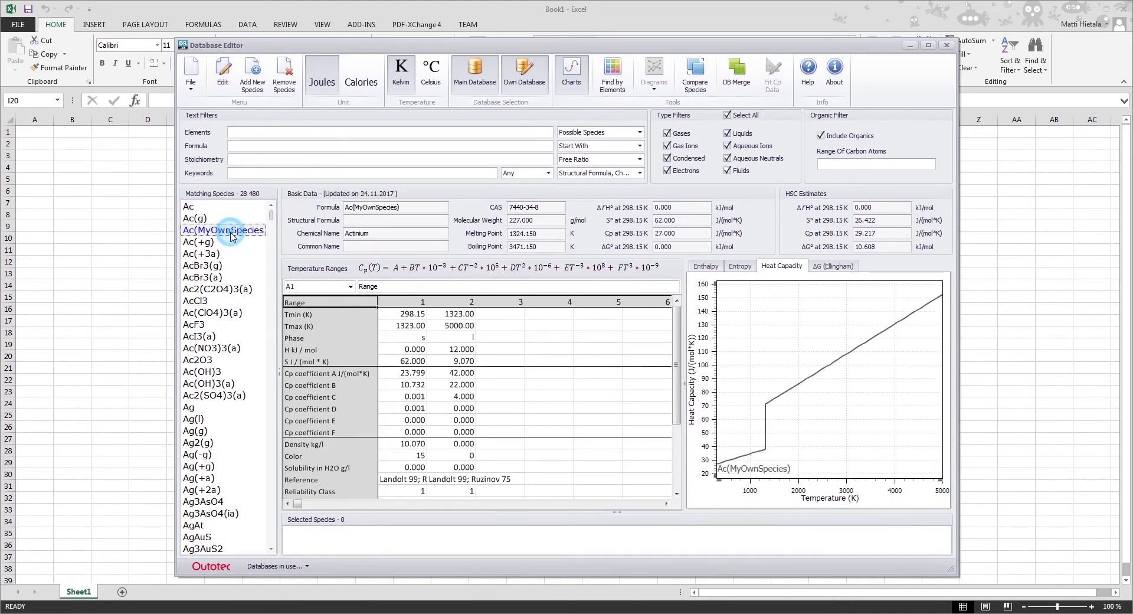
{"action": "left_click", "coordinate": [223, 74]}
{"action": "left_click", "coordinate": [413, 373]}
{"action": "left_click", "coordinate": [453, 384]}
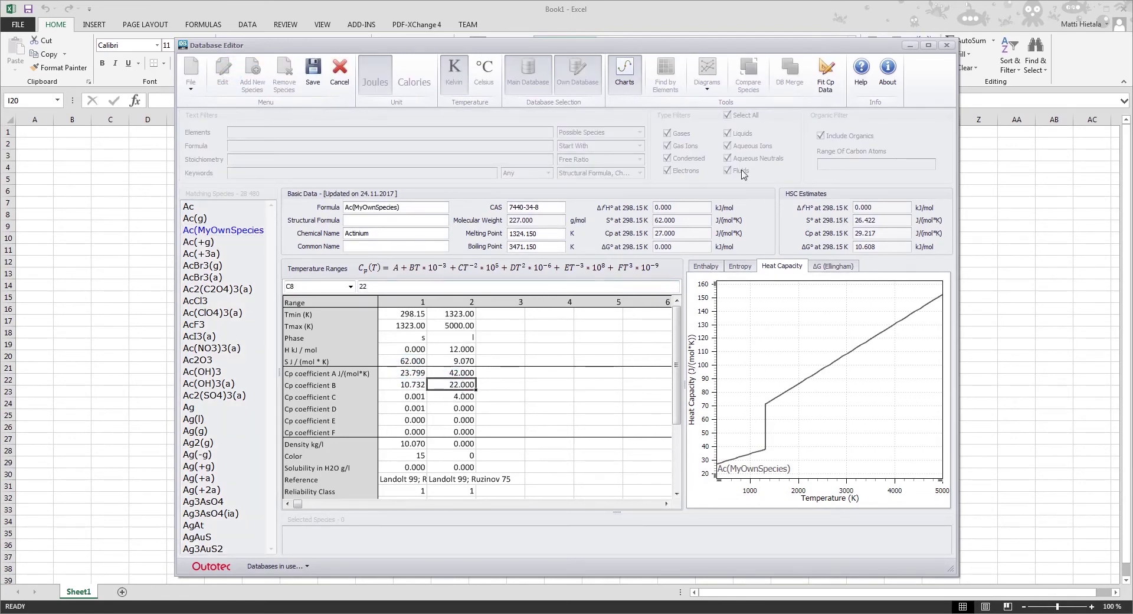
{"action": "left_click", "coordinate": [832, 73]}
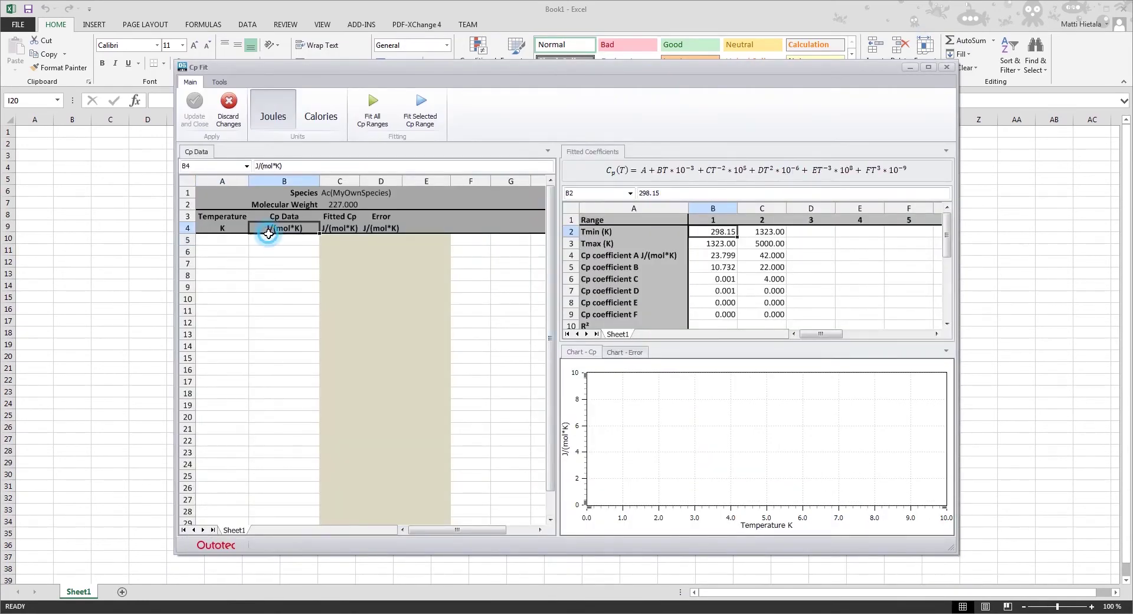
- Examine the Temperature and Cp Data columns of the Cp fitting table
{"action": "left_click", "coordinate": [224, 251]}
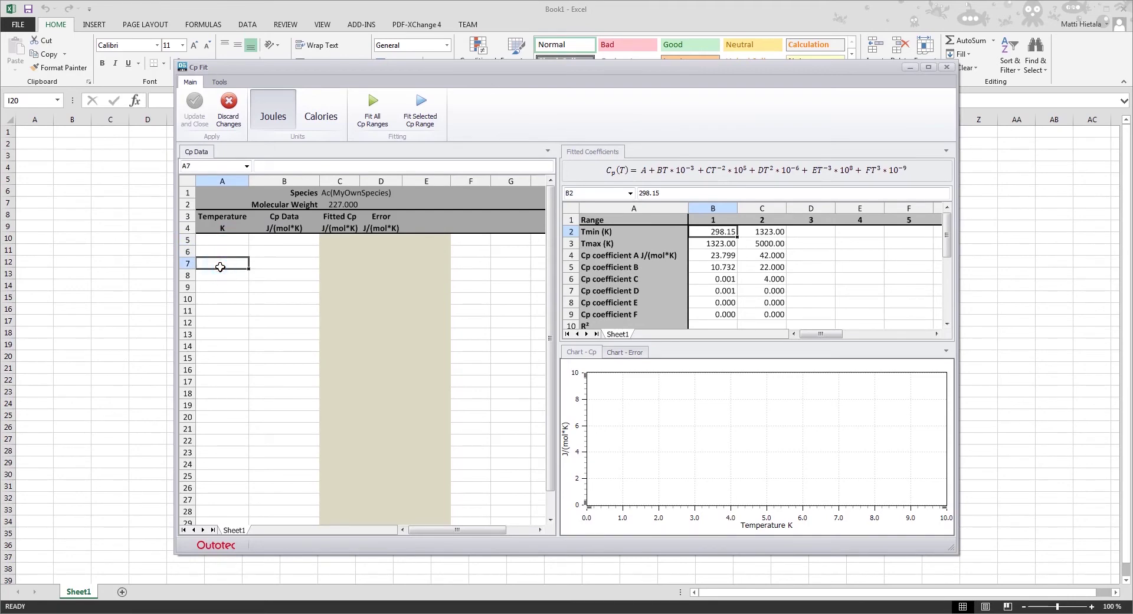
{"action": "left_click", "coordinate": [278, 254]}
{"action": "left_click", "coordinate": [277, 276]}
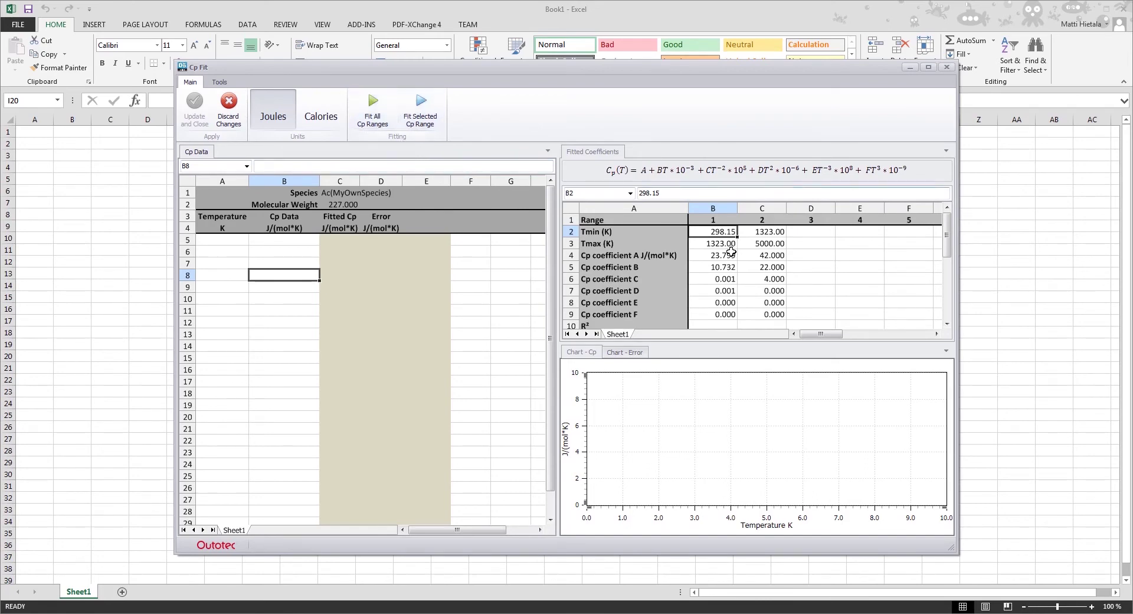
- Examine the Tmin, Tmax and Cp coefficient rows in the fitted coefficients table
{"action": "left_click", "coordinate": [769, 239]}
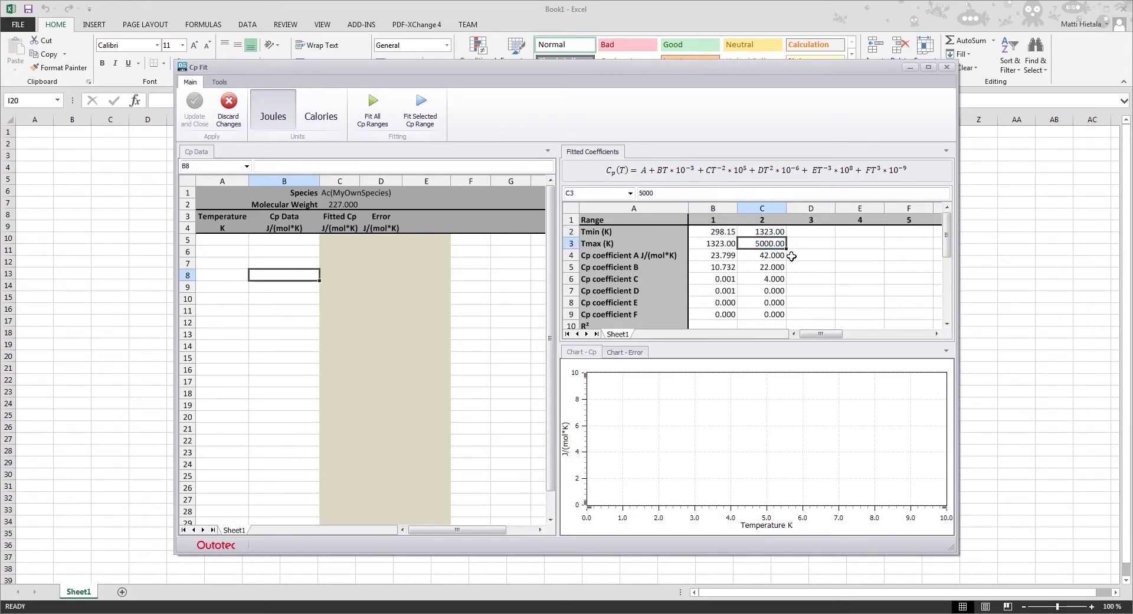
{"action": "left_click", "coordinate": [643, 257]}
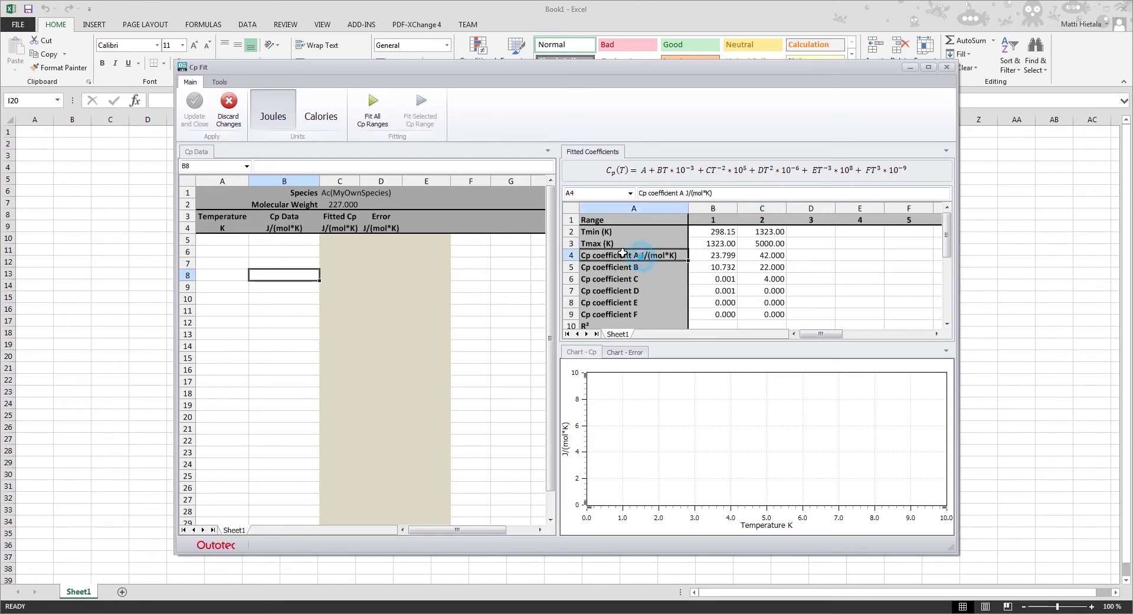
{"action": "left_click", "coordinate": [608, 243]}
{"action": "left_click", "coordinate": [600, 231]}
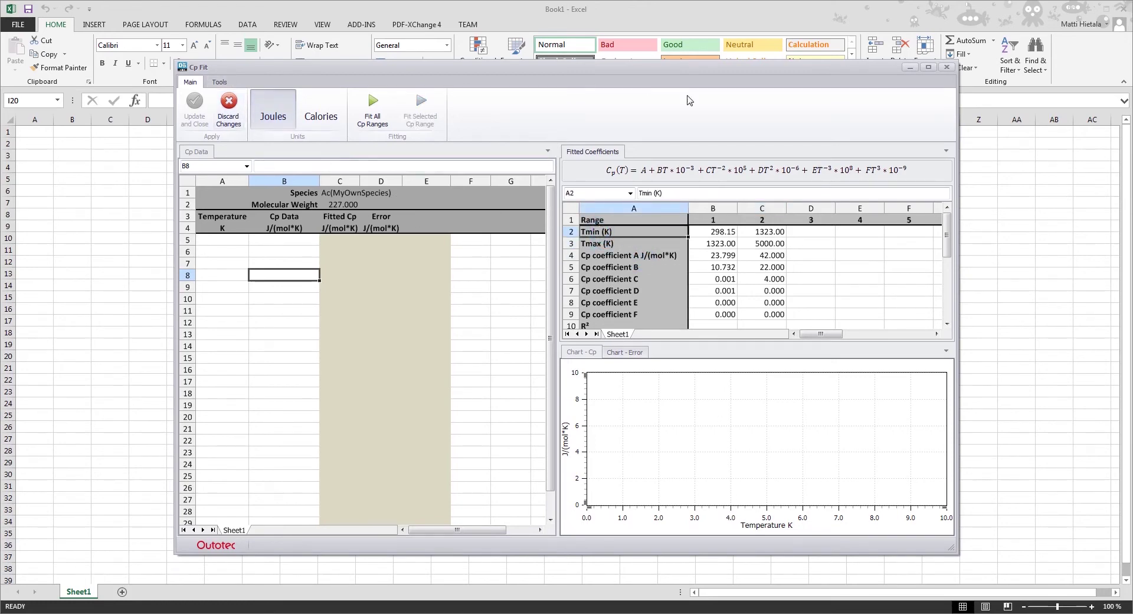
- Discard the Cp fit changes, cancel editing of Ac(MyOwnSpecies) and close the Database Editor
{"action": "left_click", "coordinate": [227, 118]}
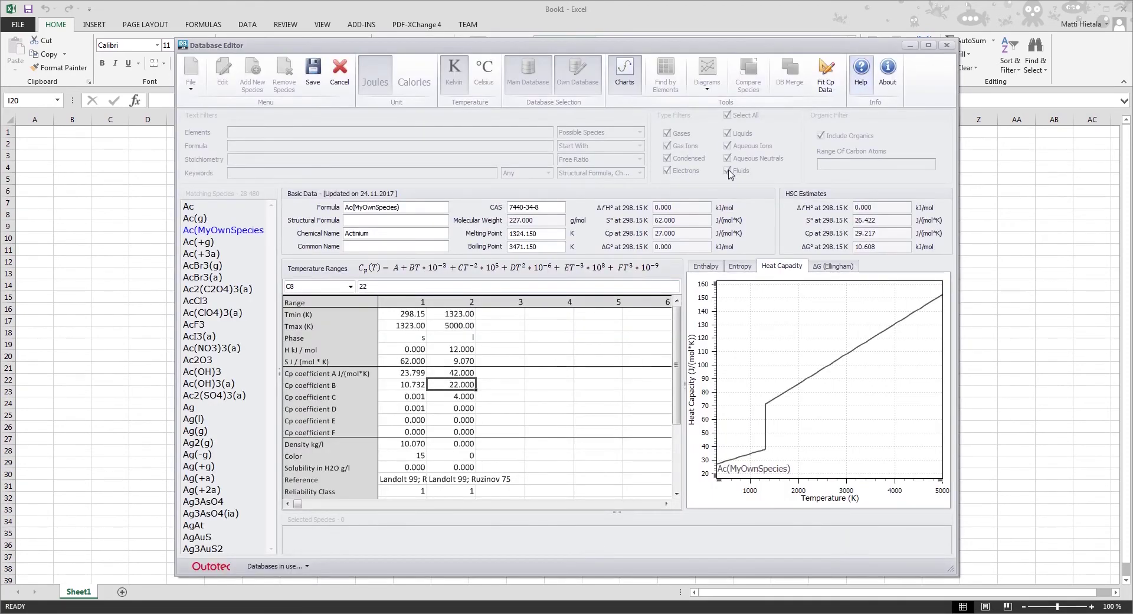
{"action": "left_click", "coordinate": [340, 72]}
{"action": "left_click", "coordinate": [539, 325]}
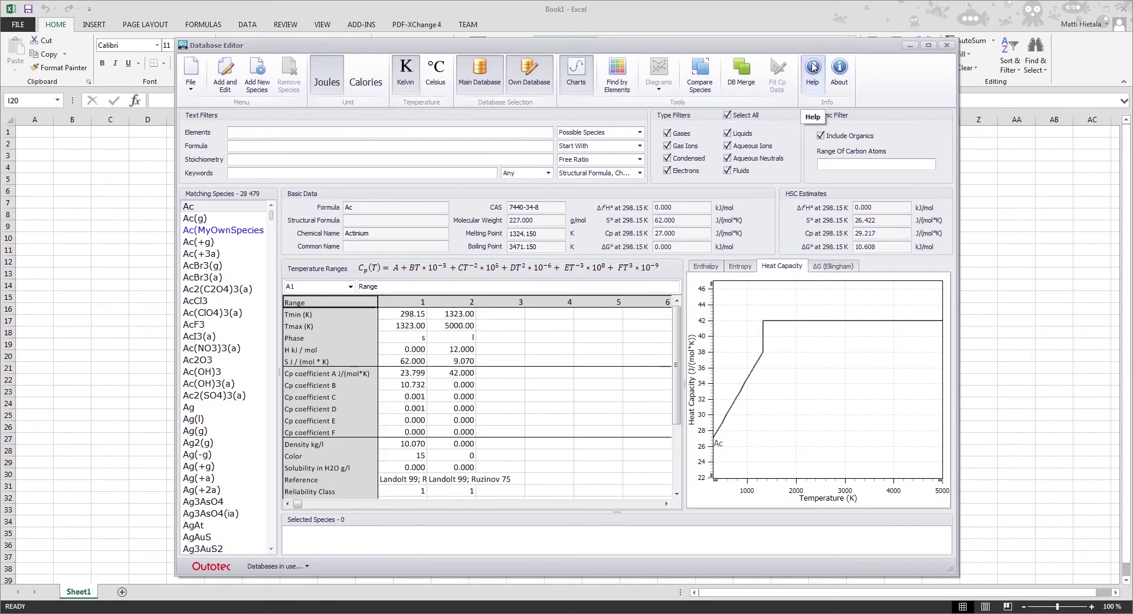
{"action": "left_click", "coordinate": [947, 45]}
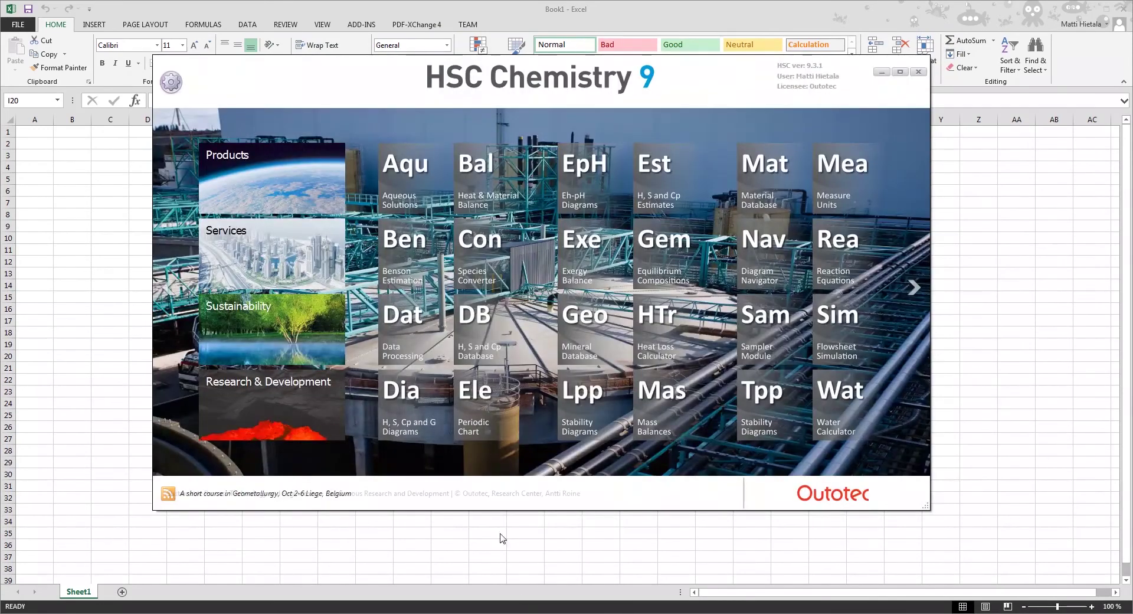
- Open the H, S and Cp Estimates module and enter H2O as the first chemical formula
{"action": "left_click", "coordinate": [671, 180]}
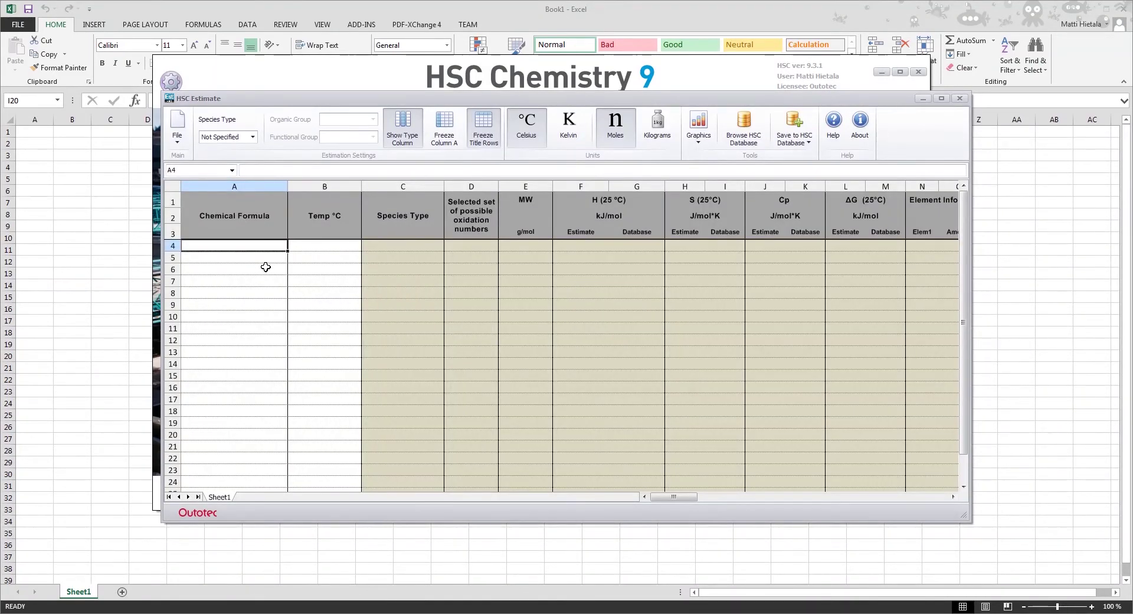
{"action": "left_click", "coordinate": [252, 236]}
{"action": "left_click", "coordinate": [252, 242]}
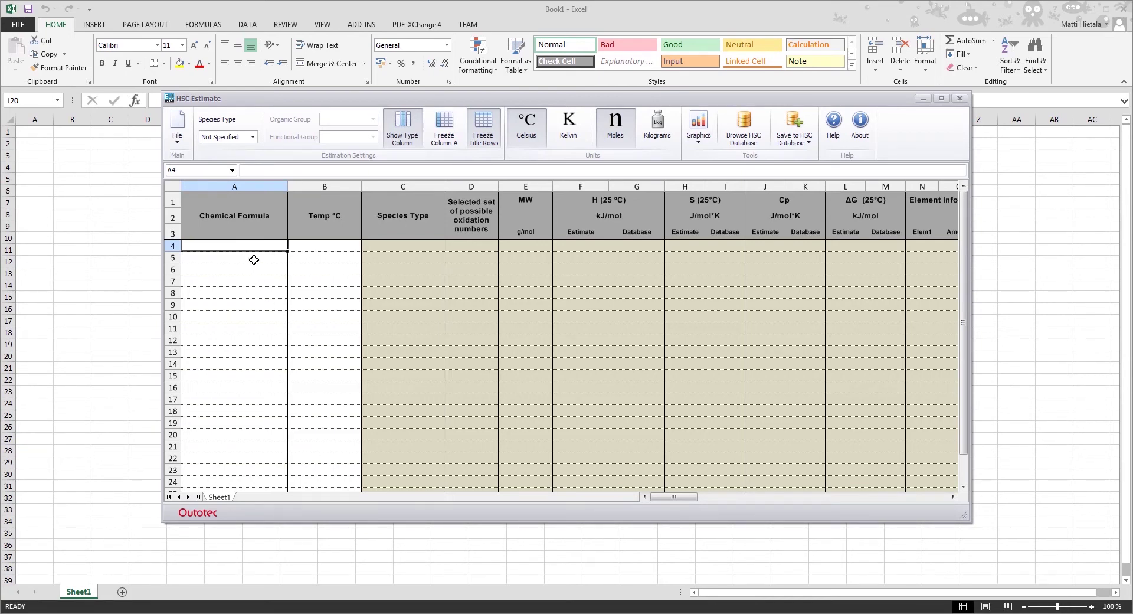
{"action": "type", "text": "H2O"}
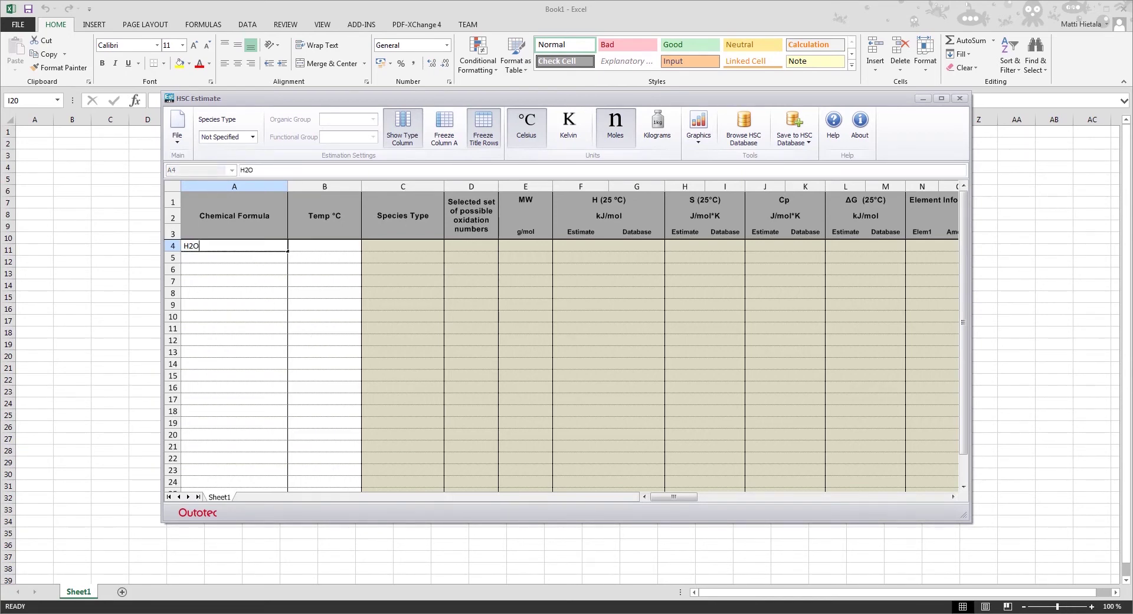
{"action": "key", "text": "Tab"}
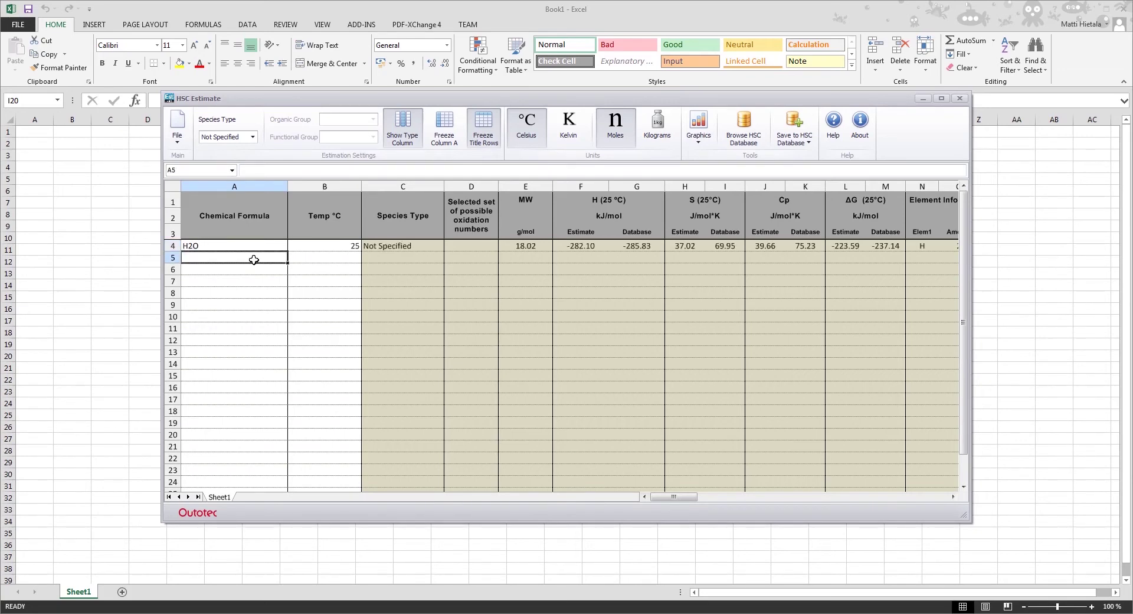
- Compare the estimated and database enthalpy and entropy values for H2O
{"action": "key", "text": "Tab"}
{"action": "key", "text": "Tab"}
{"action": "key", "text": "Tab"}
{"action": "key", "text": "Tab"}
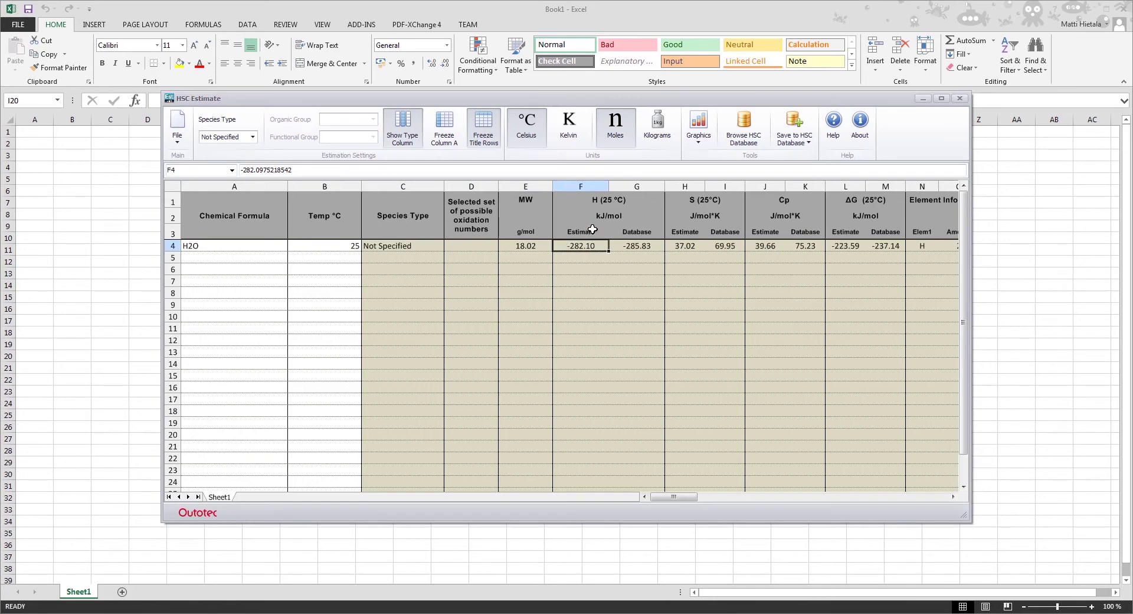
{"action": "left_click_drag", "start_coordinate": [582, 231], "coordinate": [720, 245]}
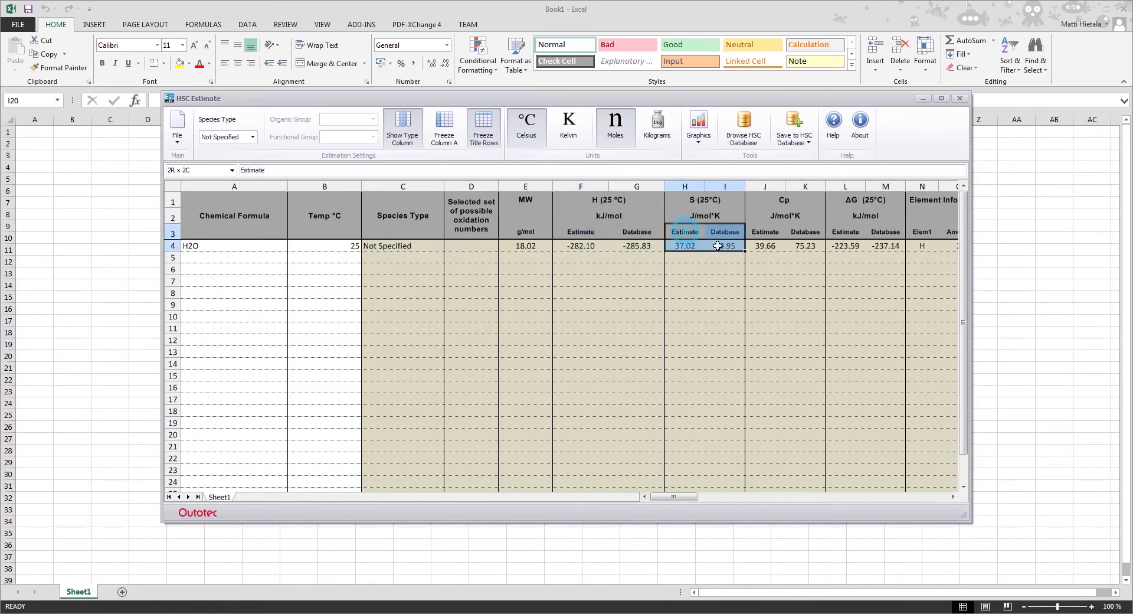
{"action": "left_click_drag", "start_coordinate": [572, 233], "coordinate": [717, 246]}
{"action": "left_click", "coordinate": [578, 231]}
- Set the species type to Inorganic and enter H2O again in the second formula row
{"action": "left_click", "coordinate": [239, 246]}
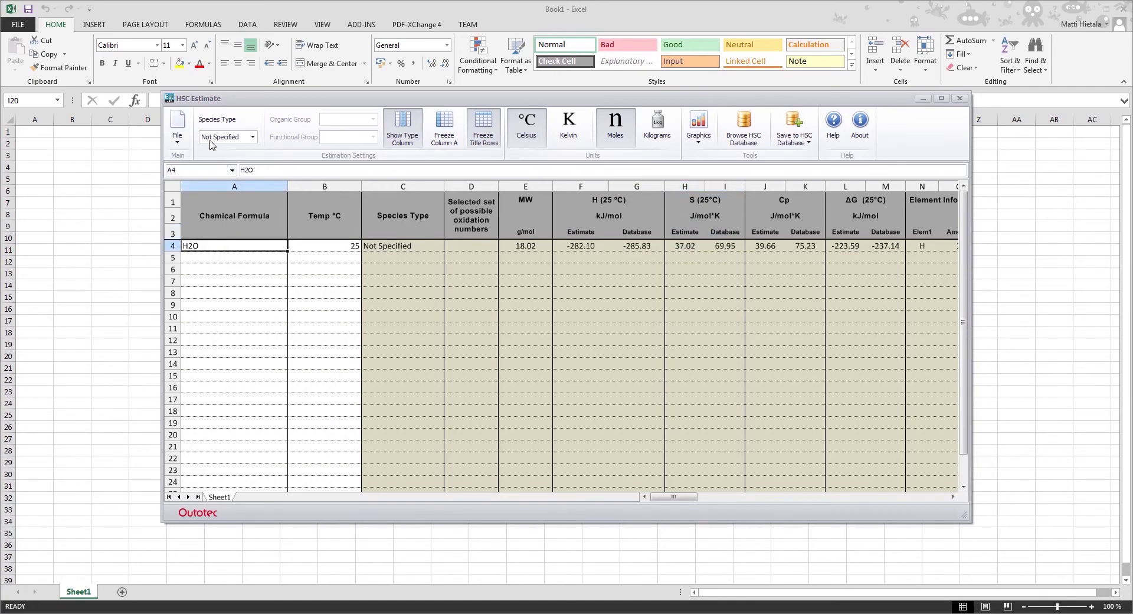
{"action": "left_click", "coordinate": [252, 137]}
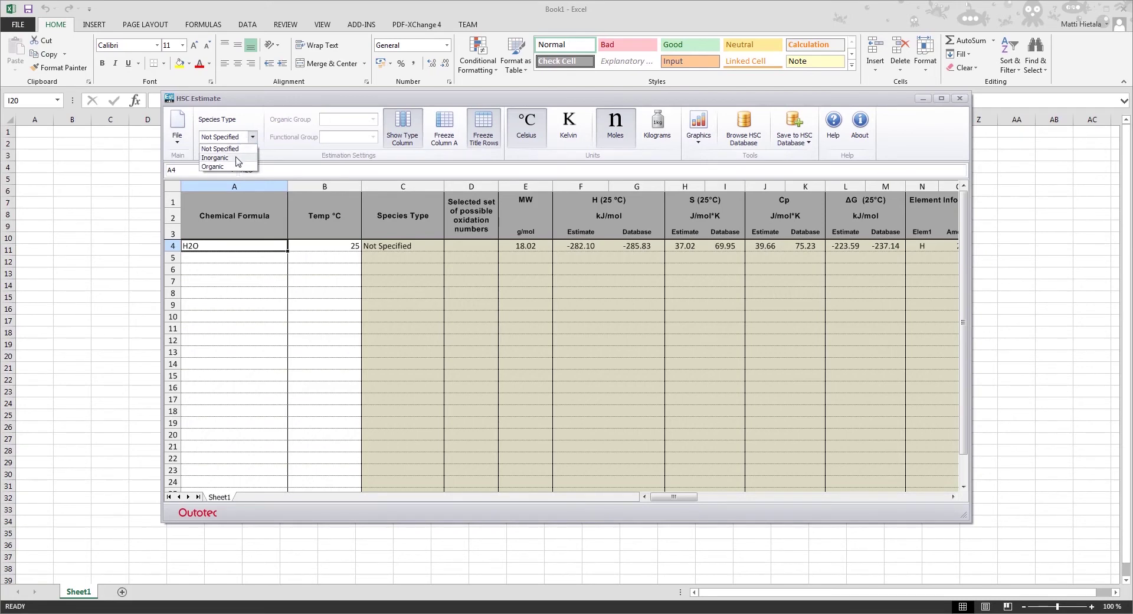
{"action": "left_click", "coordinate": [238, 158]}
{"action": "left_click", "coordinate": [221, 260]}
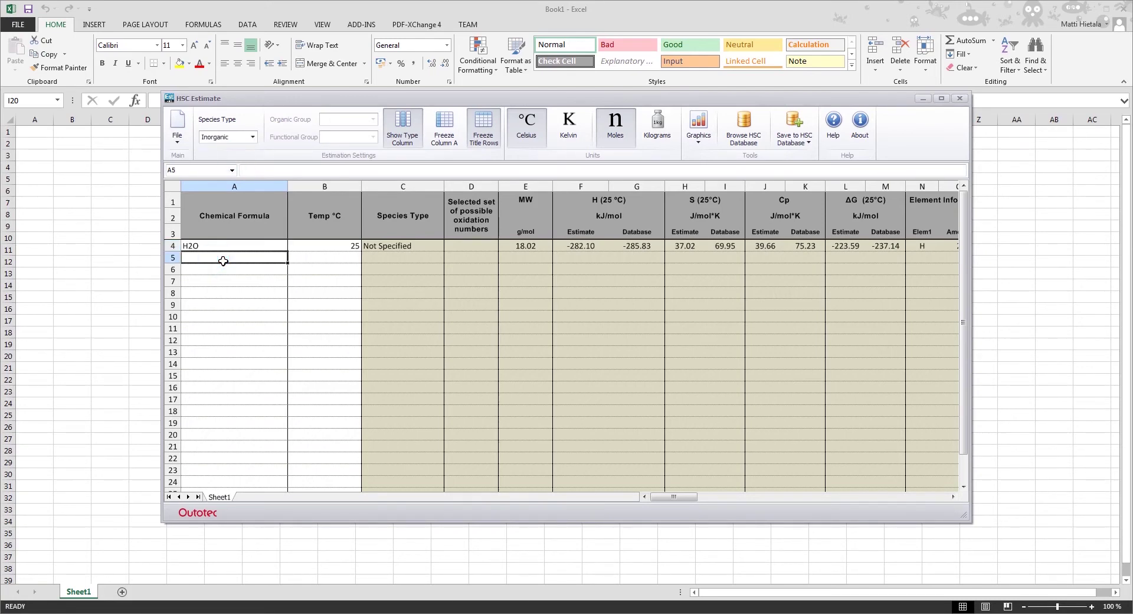
{"action": "type", "text": "H2O"}
{"action": "key", "text": "Return"}
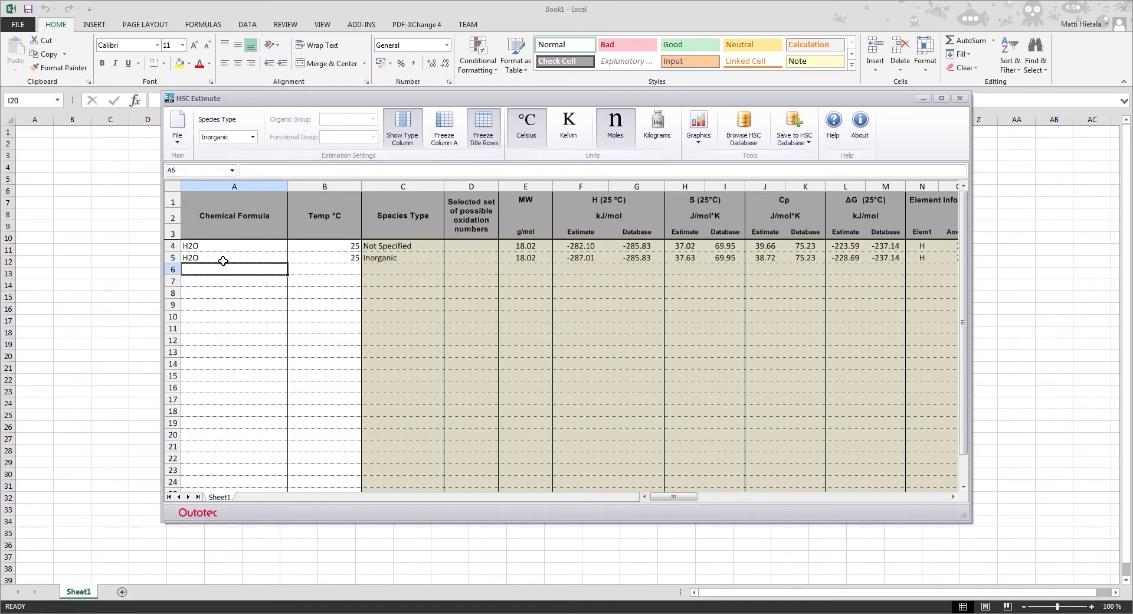
- Compare the inorganic H2O estimates of H, S and Cp with their database values
{"action": "left_click", "coordinate": [392, 263]}
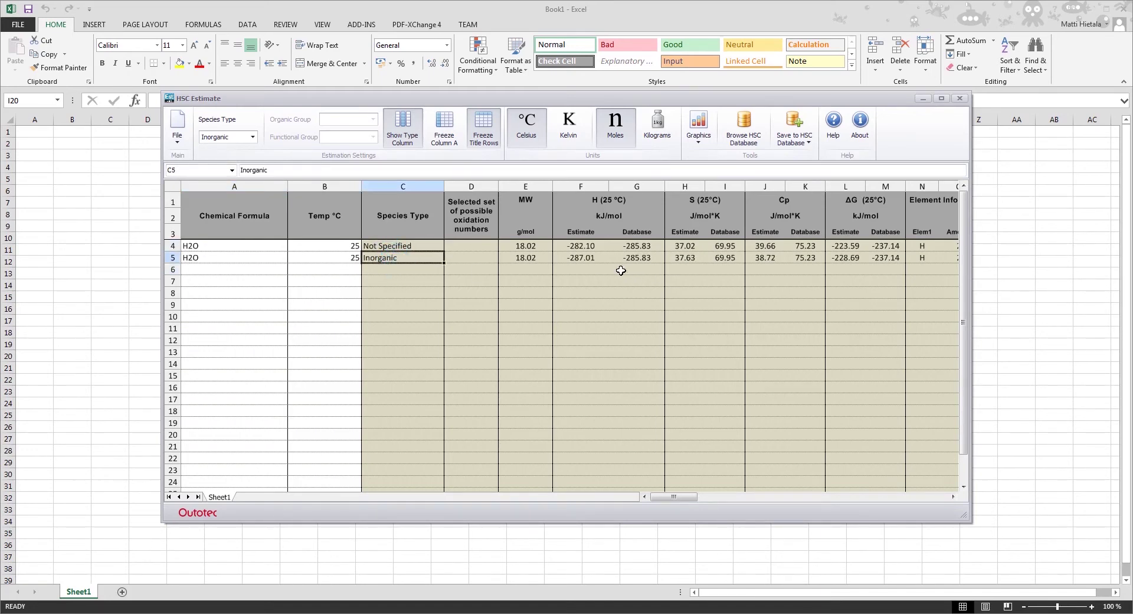
{"action": "left_click", "coordinate": [588, 261]}
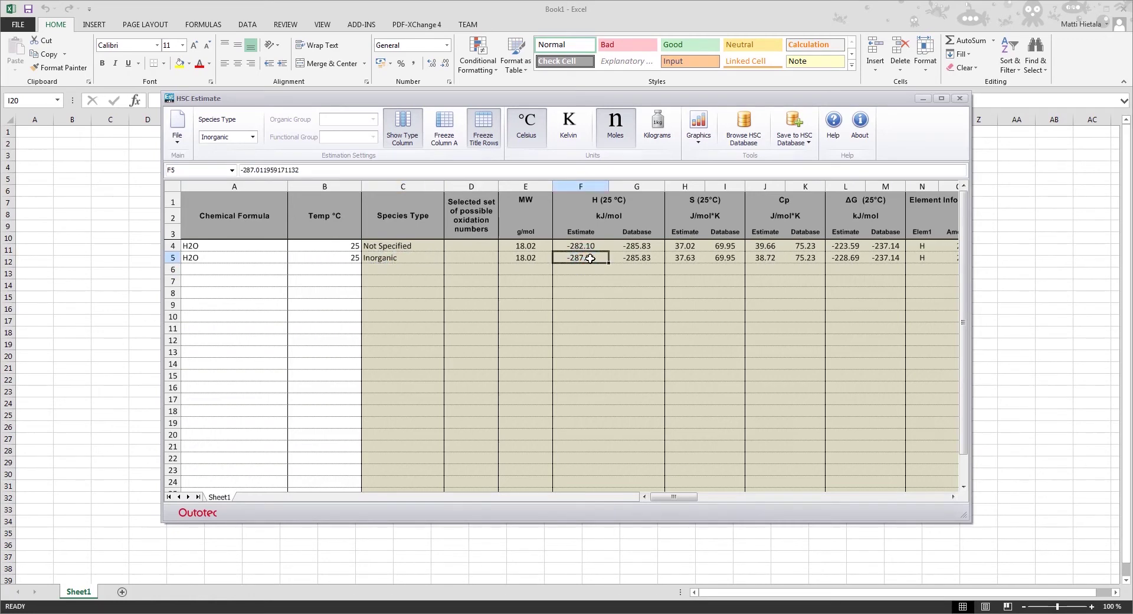
{"action": "left_click", "coordinate": [629, 261]}
{"action": "left_click", "coordinate": [598, 258]}
{"action": "left_click", "coordinate": [684, 258]}
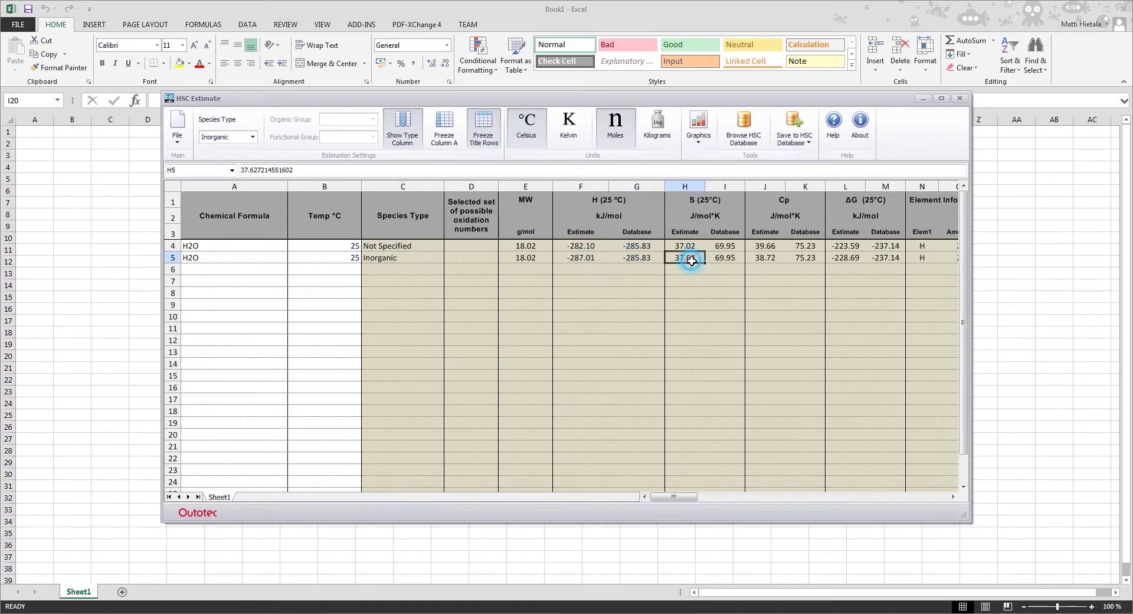
{"action": "left_click", "coordinate": [726, 258]}
{"action": "left_click", "coordinate": [758, 258]}
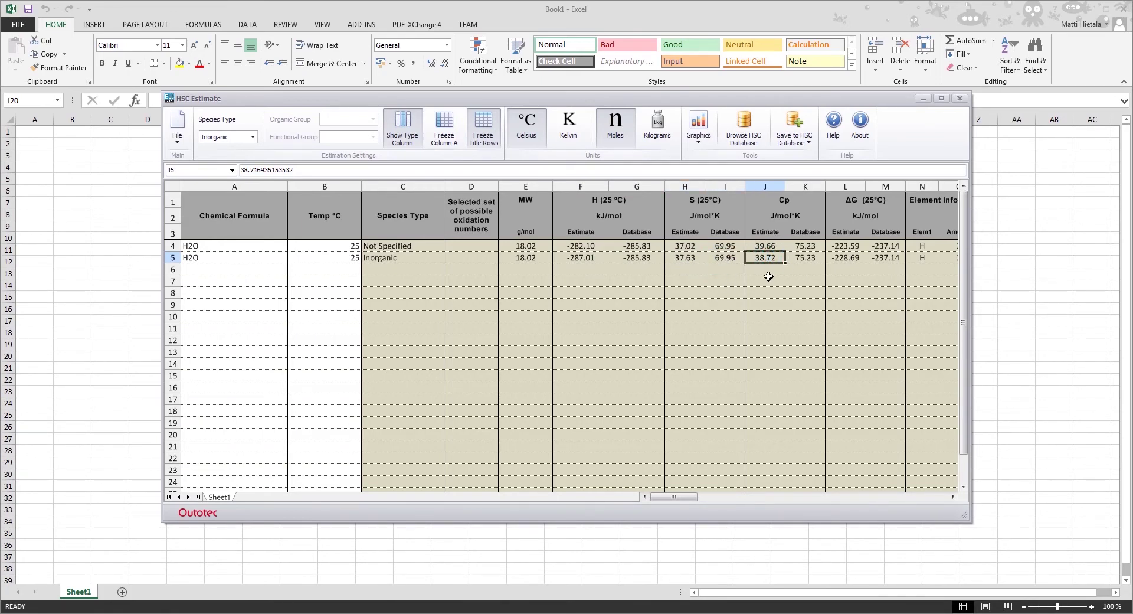
{"action": "left_click", "coordinate": [390, 269]}
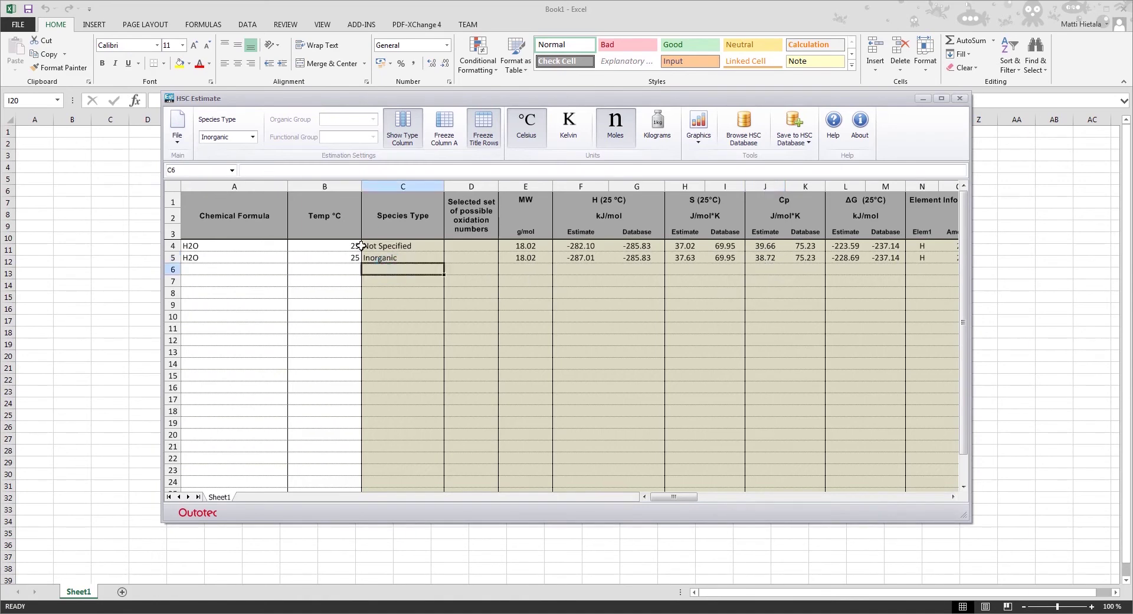
- Review the species type options available for the estimation
{"action": "left_click", "coordinate": [235, 258]}
{"action": "left_click", "coordinate": [253, 136]}
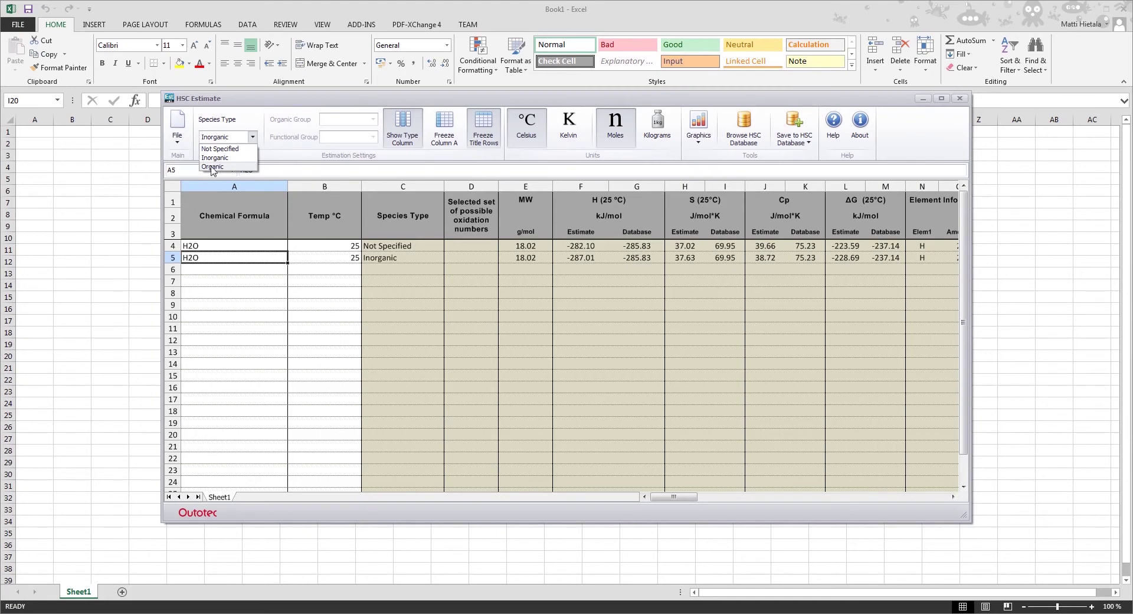
{"action": "left_click", "coordinate": [220, 121]}
- Choose Inorganic as the species type and enter PoO in the third formula row
{"action": "left_click", "coordinate": [248, 137]}
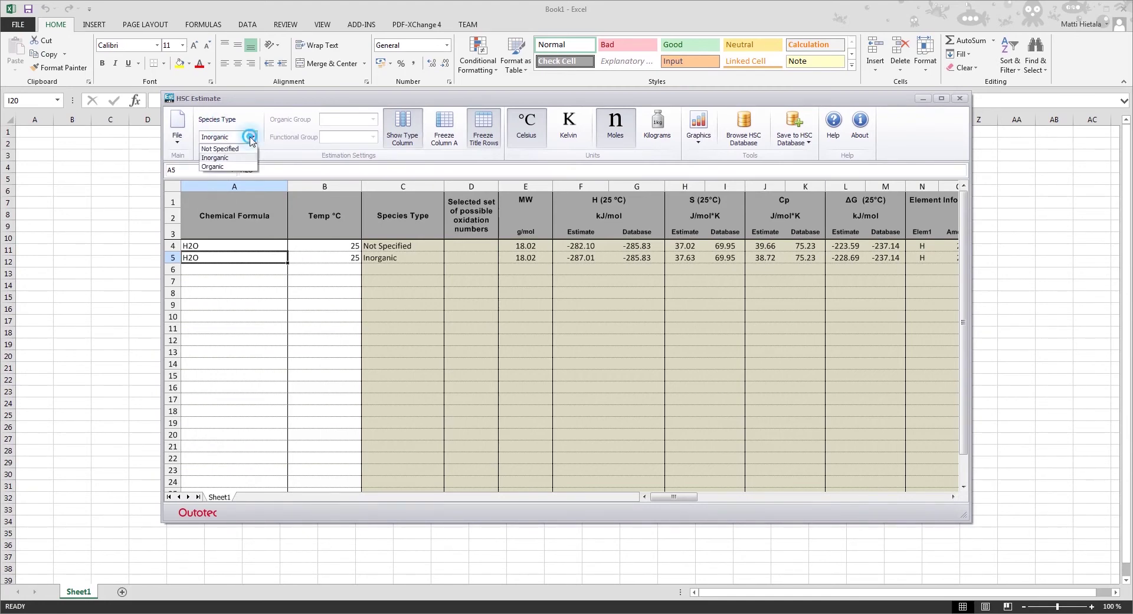
{"action": "left_click", "coordinate": [232, 155]}
{"action": "left_click", "coordinate": [226, 270]}
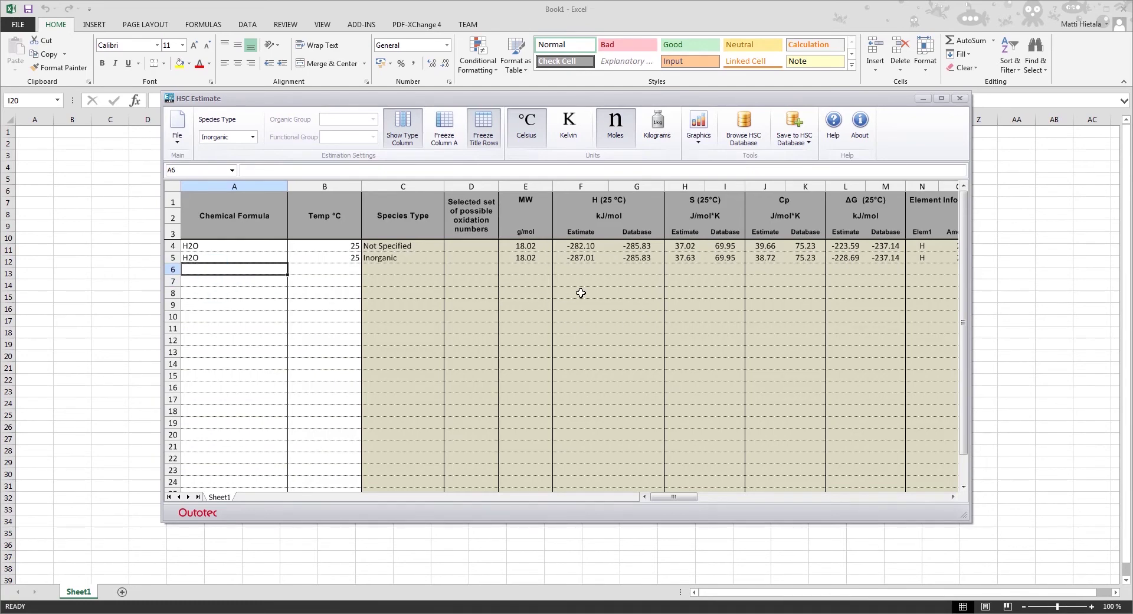
{"action": "type", "text": "PO"}
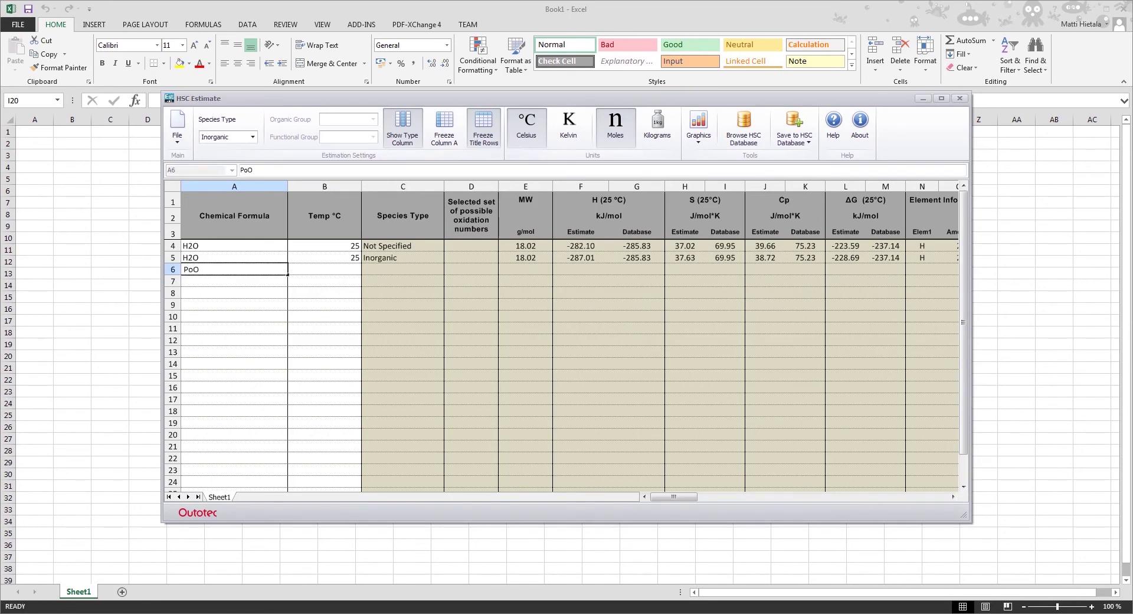
{"action": "key", "text": "Return"}
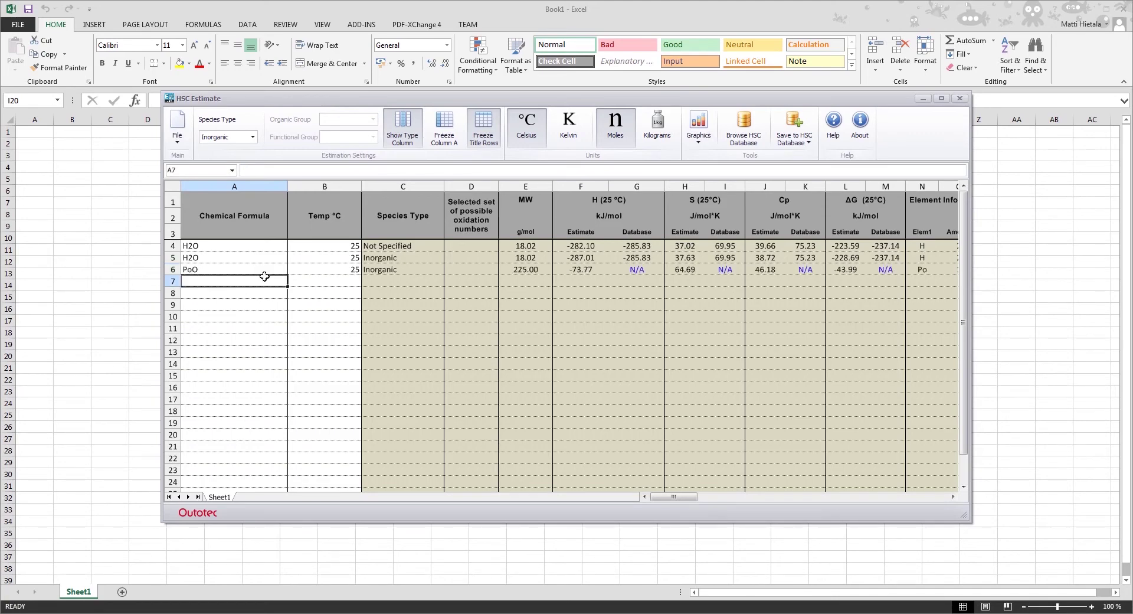
- Check the database columns for the enthalpy, entropy and heat capacity of PoO
{"action": "left_click", "coordinate": [642, 271]}
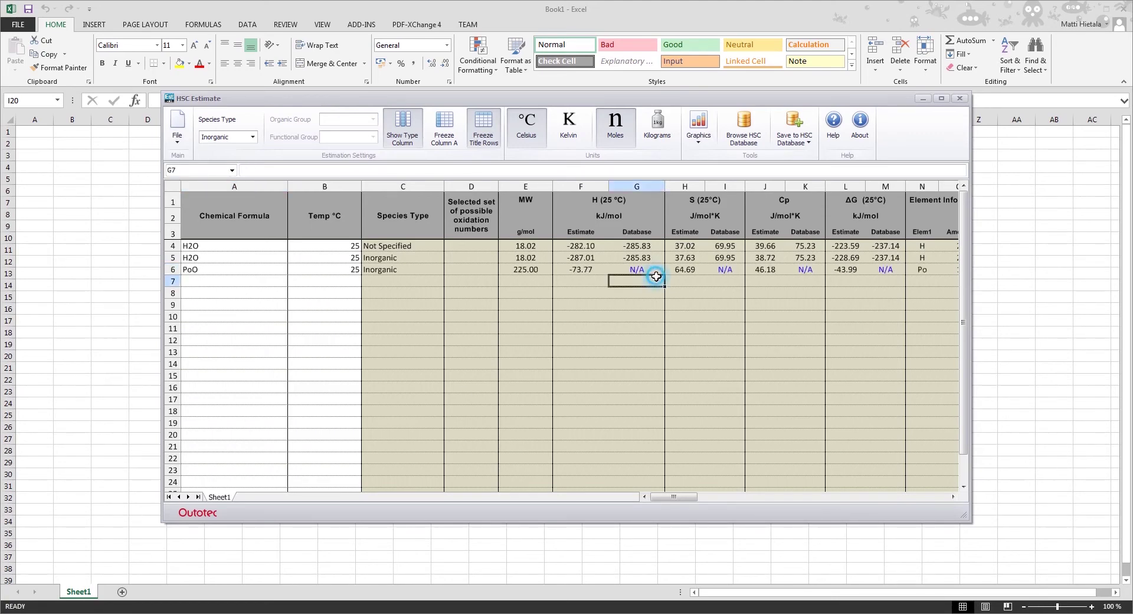
{"action": "left_click", "coordinate": [726, 270]}
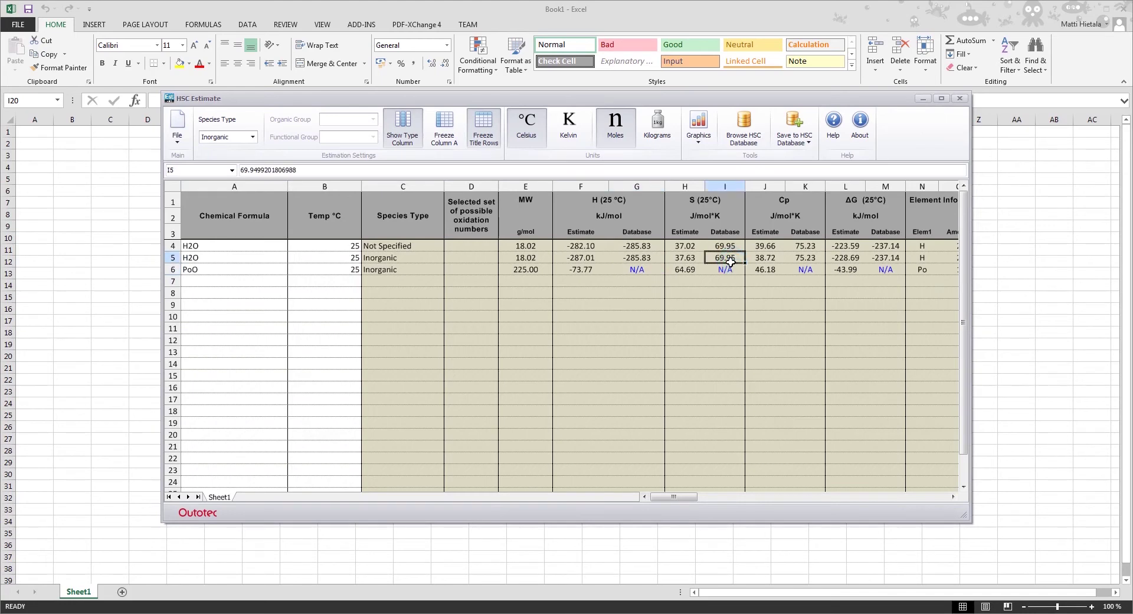
{"action": "left_click", "coordinate": [805, 269]}
- Examine the estimated H, S and Cp, molecular weight and species type of PoO, then its formula beside H2O
{"action": "left_click", "coordinate": [580, 270]}
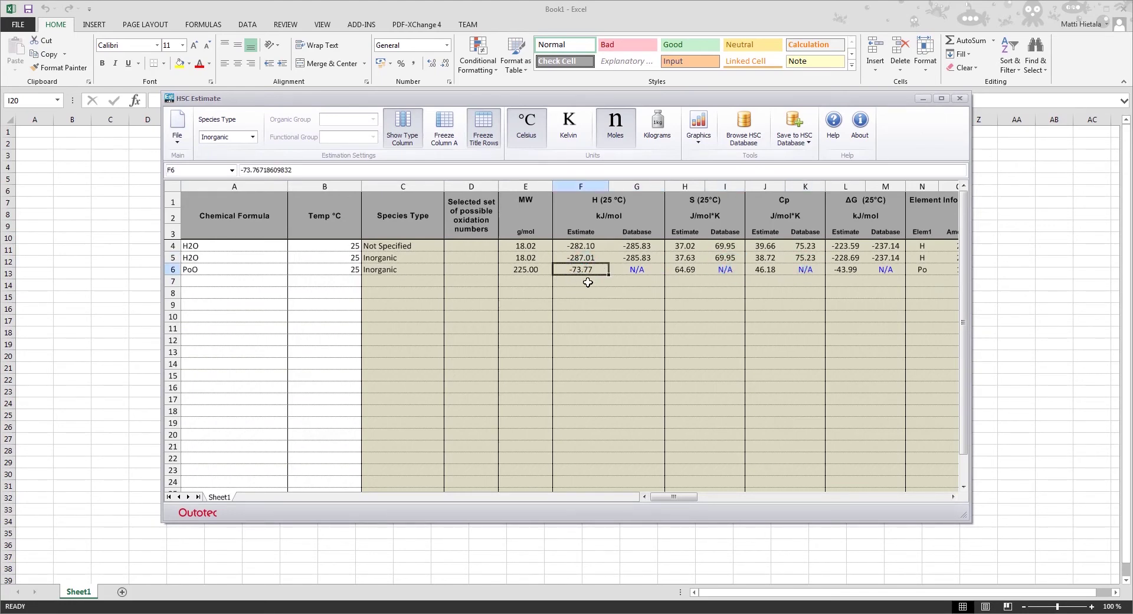
{"action": "left_click", "coordinate": [686, 268]}
{"action": "left_click", "coordinate": [766, 269]}
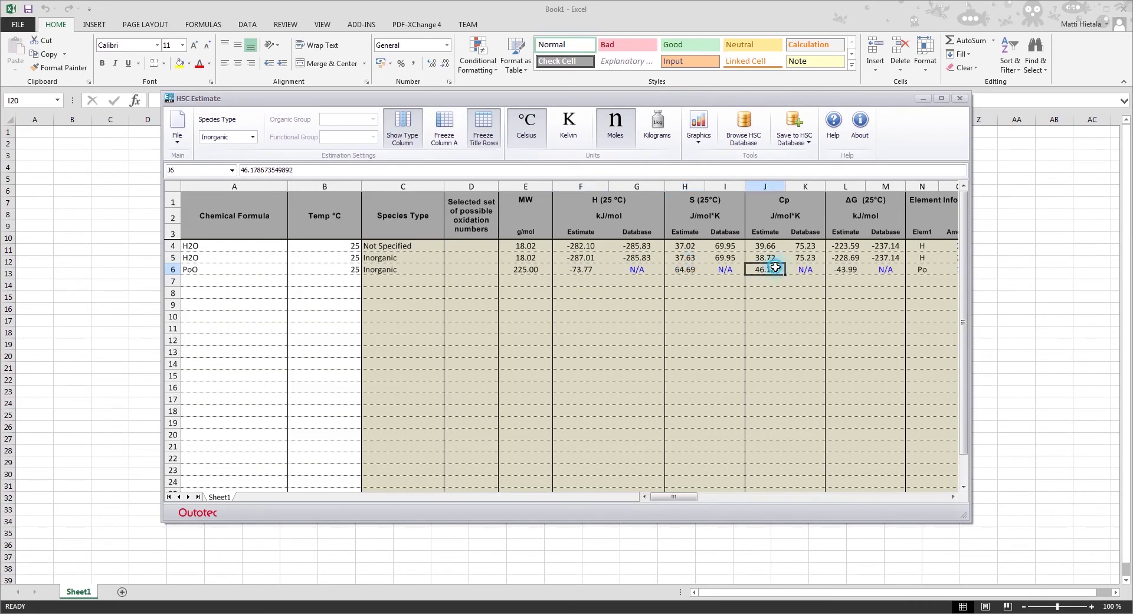
{"action": "left_click", "coordinate": [682, 269]}
{"action": "left_click", "coordinate": [581, 269]}
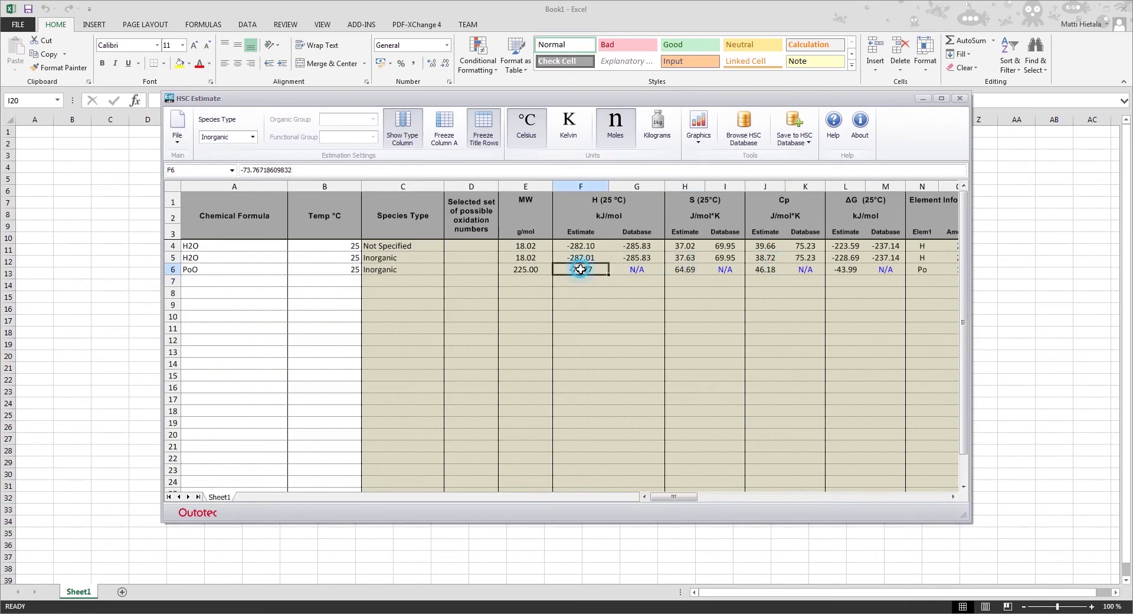
{"action": "left_click", "coordinate": [535, 269]}
{"action": "left_click", "coordinate": [416, 268]}
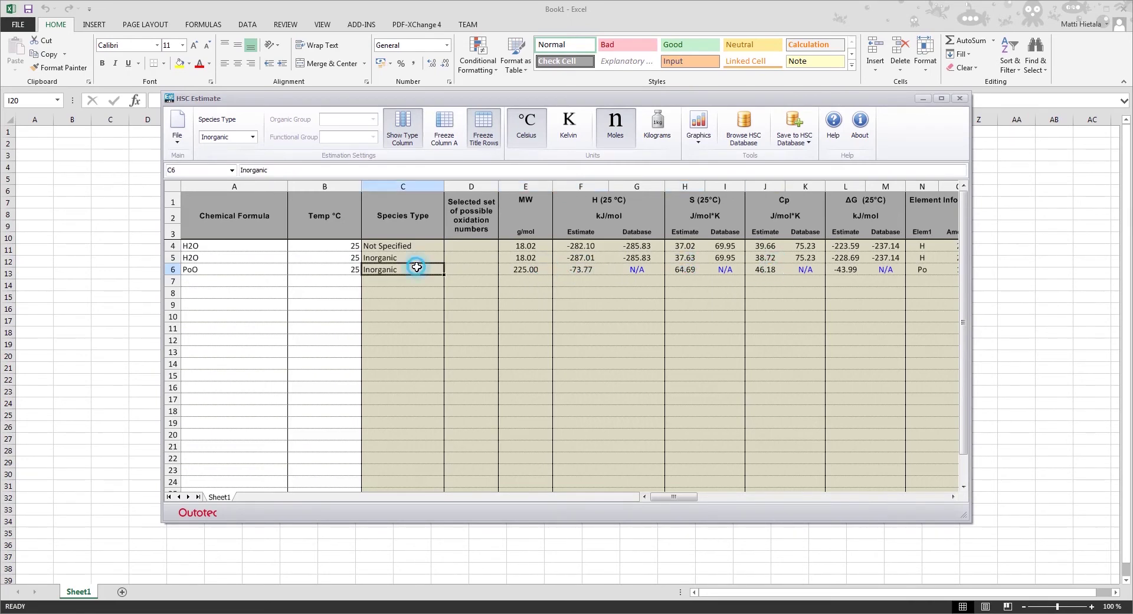
{"action": "left_click", "coordinate": [250, 270]}
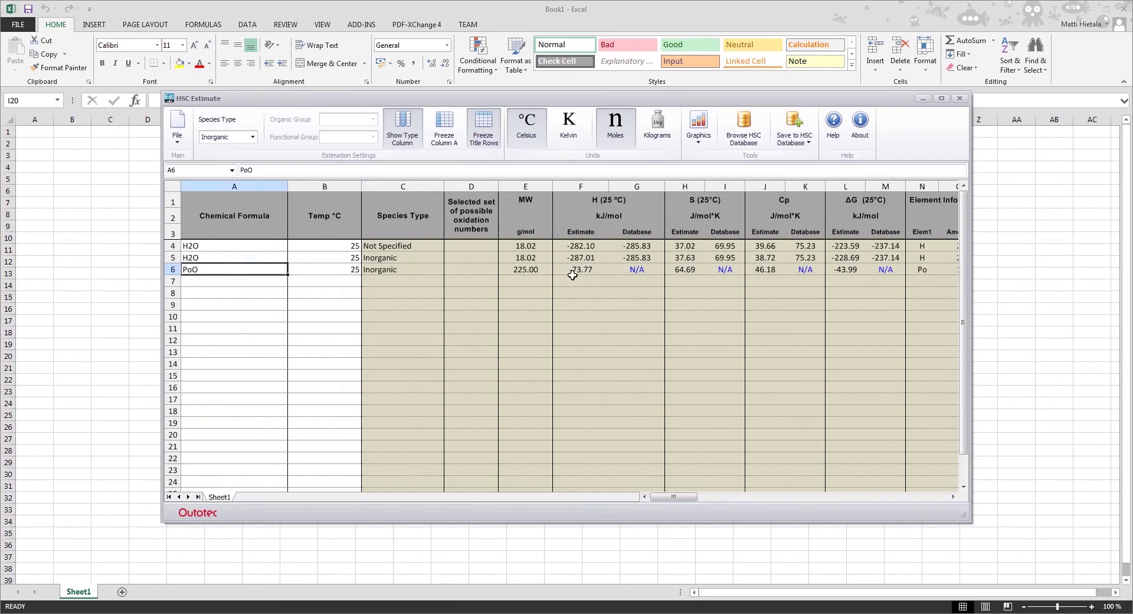
{"action": "left_click", "coordinate": [190, 258]}
{"action": "left_click", "coordinate": [217, 269]}
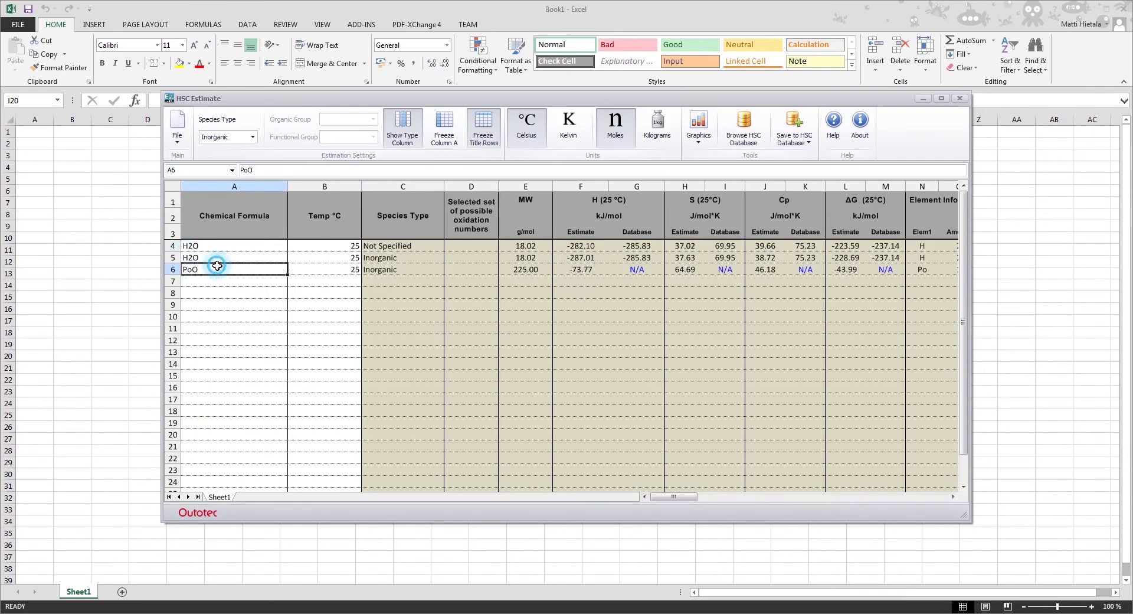
{"action": "left_click", "coordinate": [216, 270]}
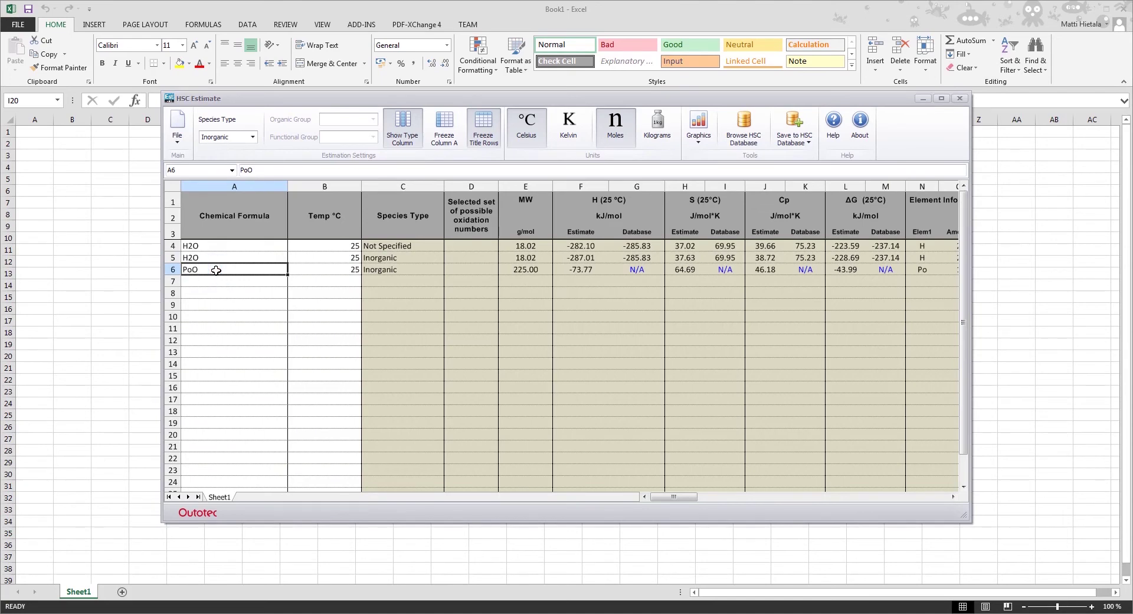
- Transfer the PoO estimate to the HSC database editor as a Cp range with a maximum temperature of 700 K
{"action": "left_click", "coordinate": [797, 128]}
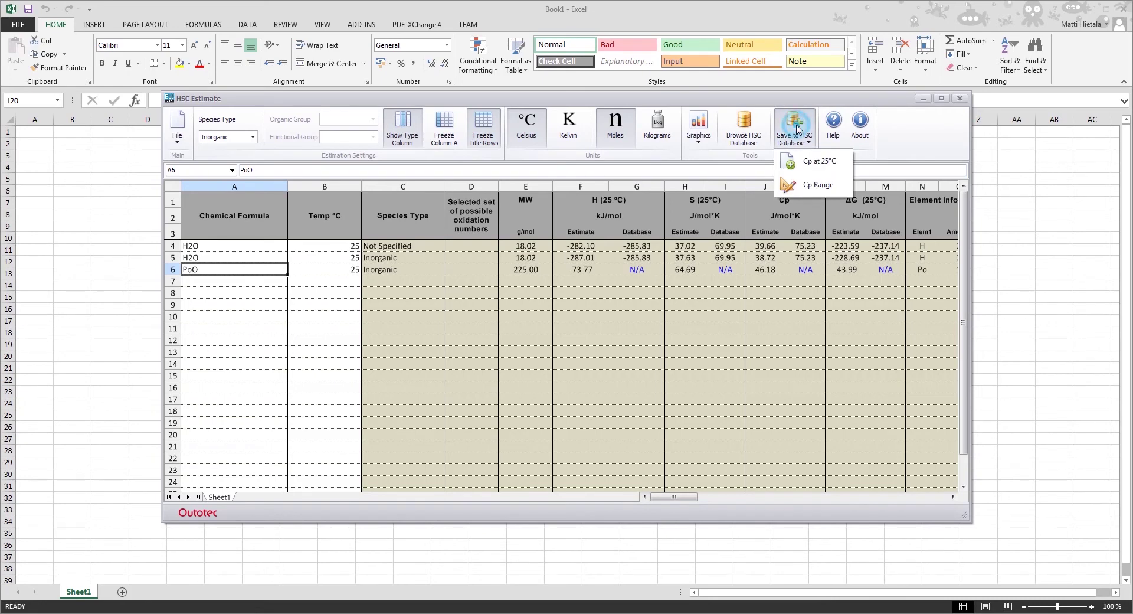
{"action": "left_click", "coordinate": [809, 185]}
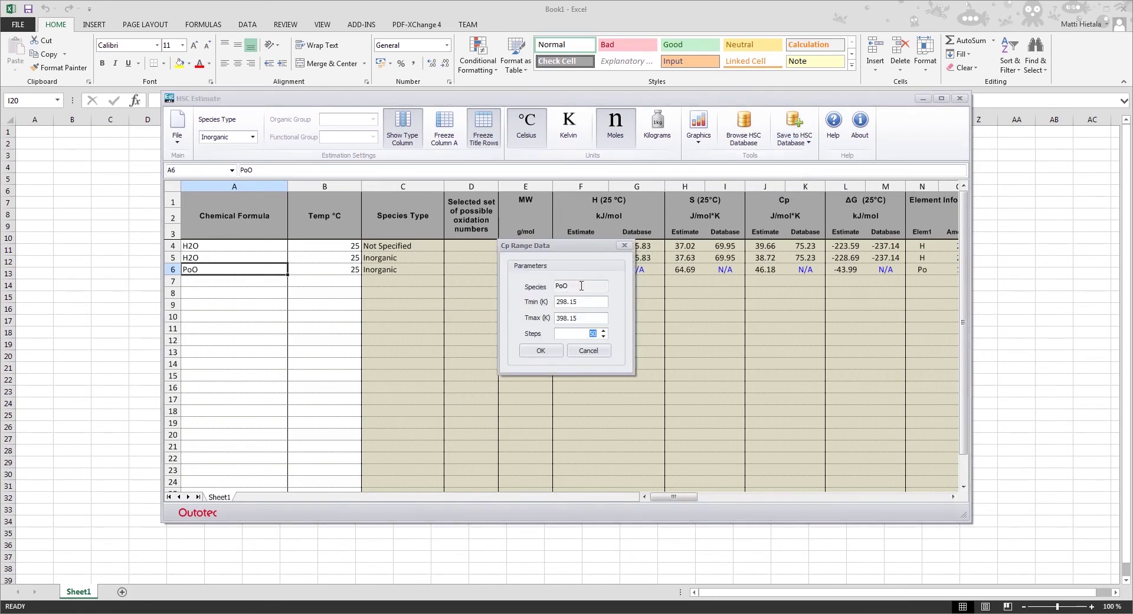
{"action": "left_click", "coordinate": [588, 317]}
{"action": "type", "text": "700"}
{"action": "left_click", "coordinate": [581, 334]}
{"action": "left_click", "coordinate": [541, 351]}
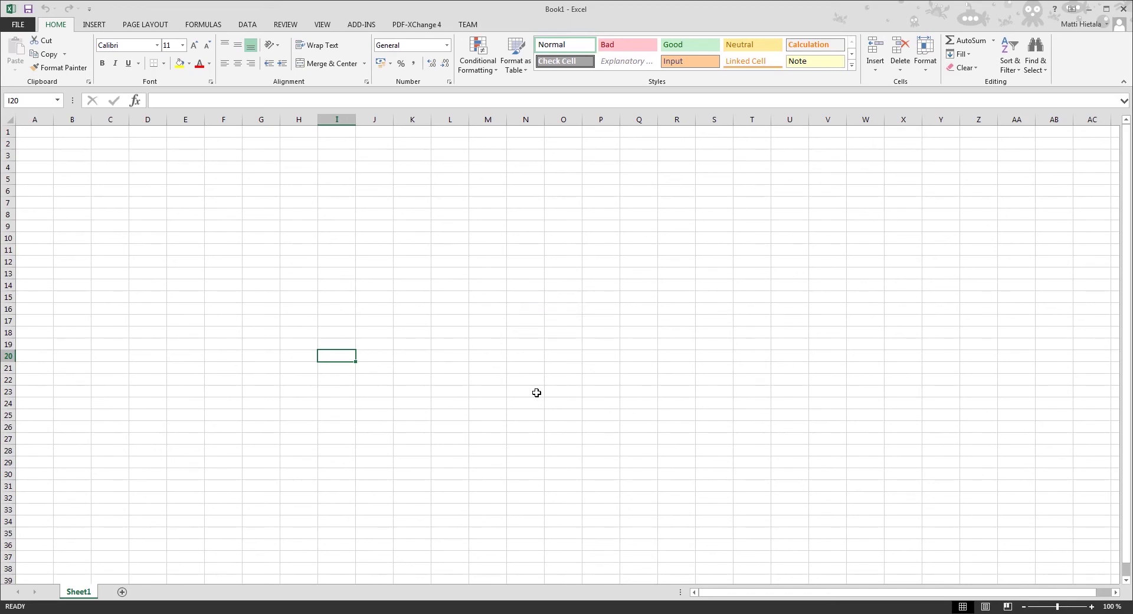
{"action": "left_click", "coordinate": [597, 599]}
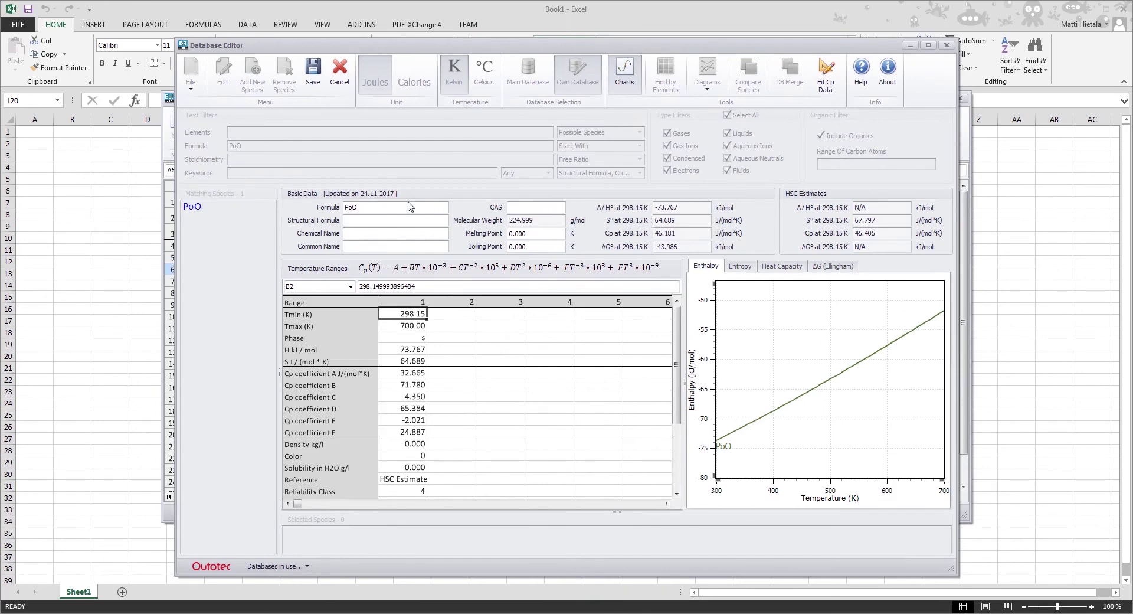
- Check the Cp coefficients, enthalpy and entropy in the temperature range of PoO
{"action": "left_click", "coordinate": [404, 372]}
{"action": "left_click_drag", "start_coordinate": [404, 374], "coordinate": [404, 432]}
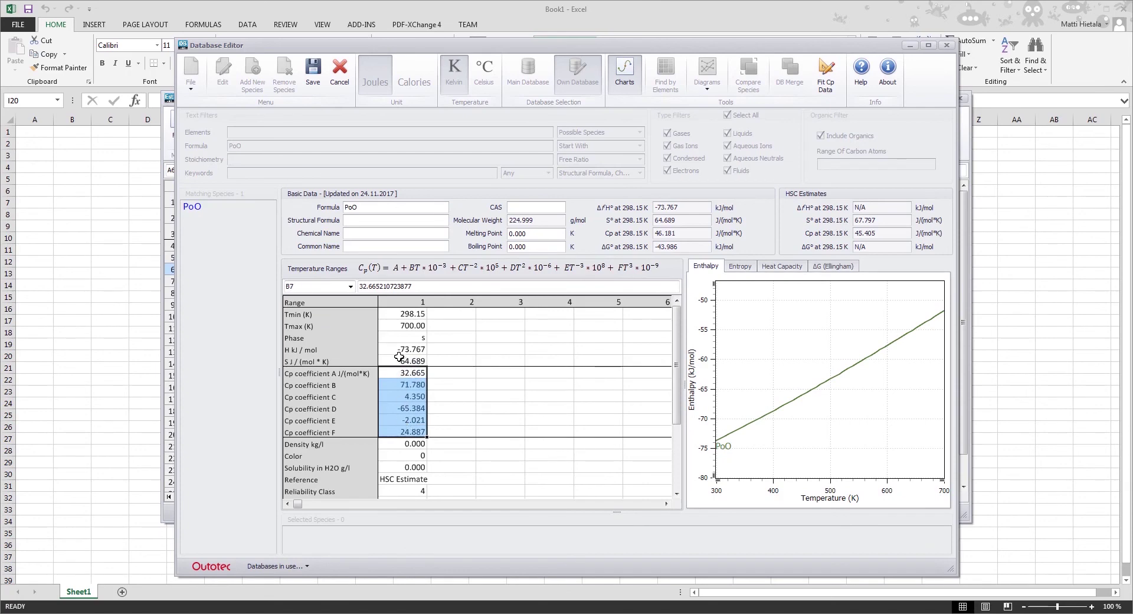
{"action": "left_click", "coordinate": [404, 350]}
{"action": "left_click", "coordinate": [403, 359]}
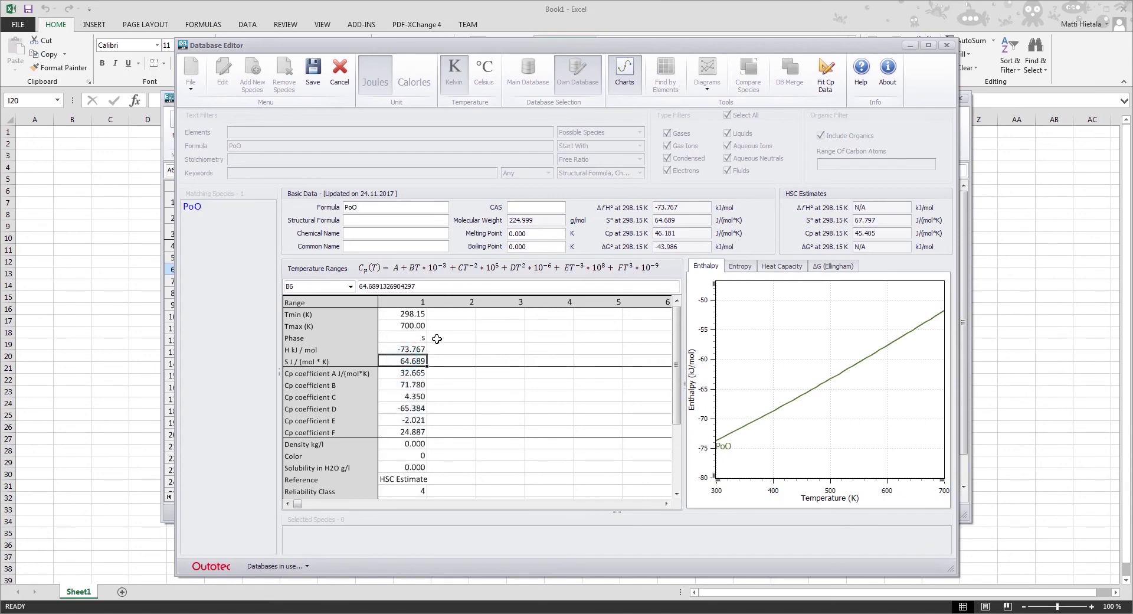
- View the heat capacity, entropy and enthalpy charts of PoO alongside its coefficient data
{"action": "left_click", "coordinate": [782, 266]}
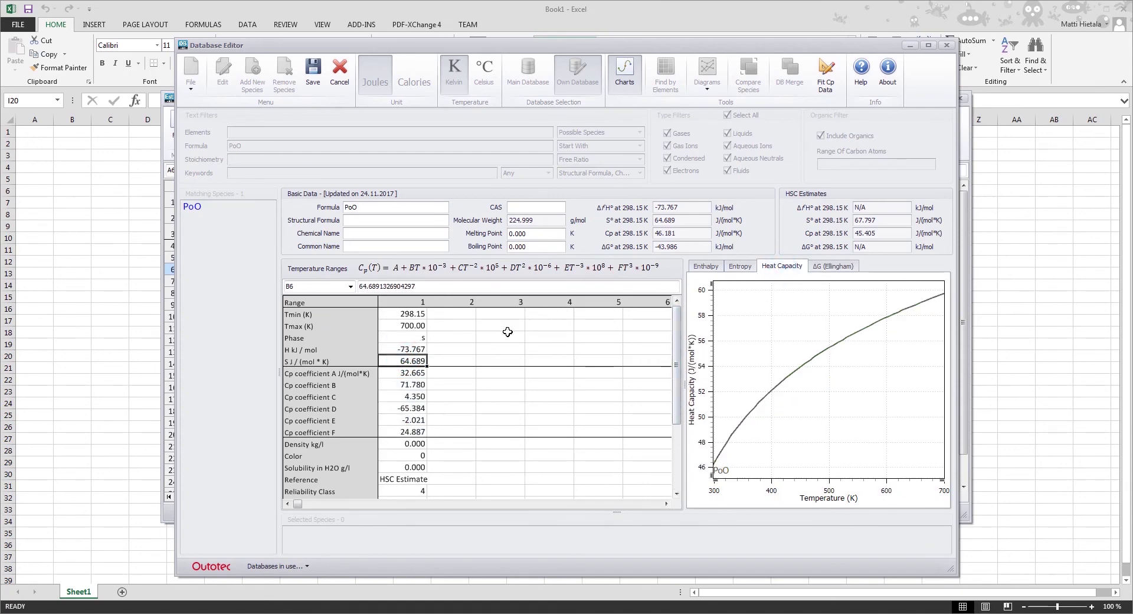
{"action": "left_click", "coordinate": [394, 374]}
{"action": "left_click", "coordinate": [403, 407]}
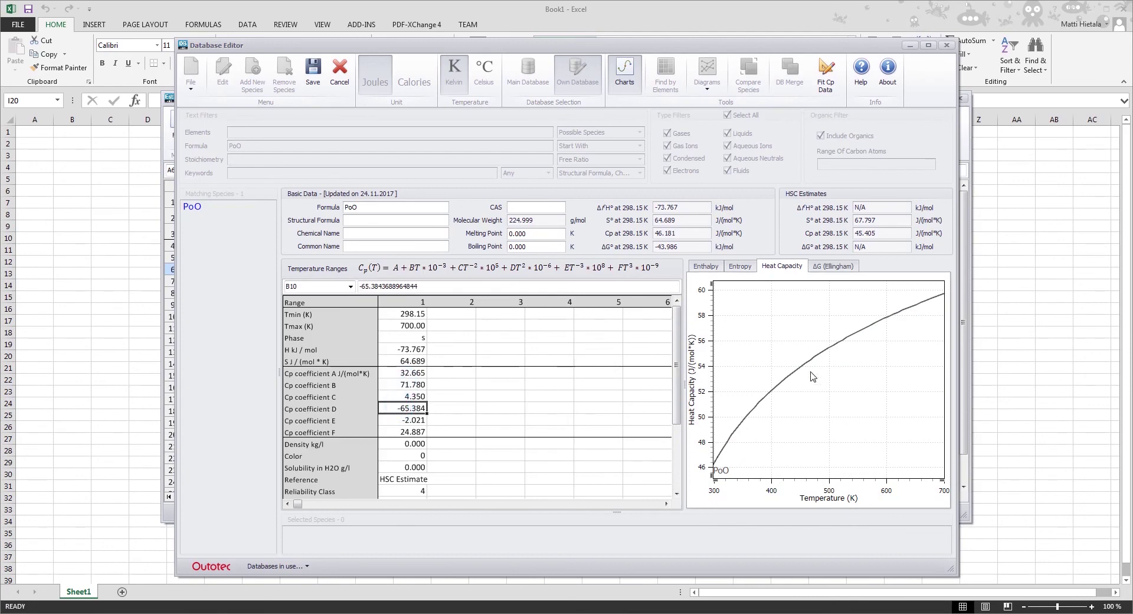
{"action": "left_click", "coordinate": [740, 266]}
{"action": "left_click", "coordinate": [706, 266]}
{"action": "left_click", "coordinate": [460, 356]}
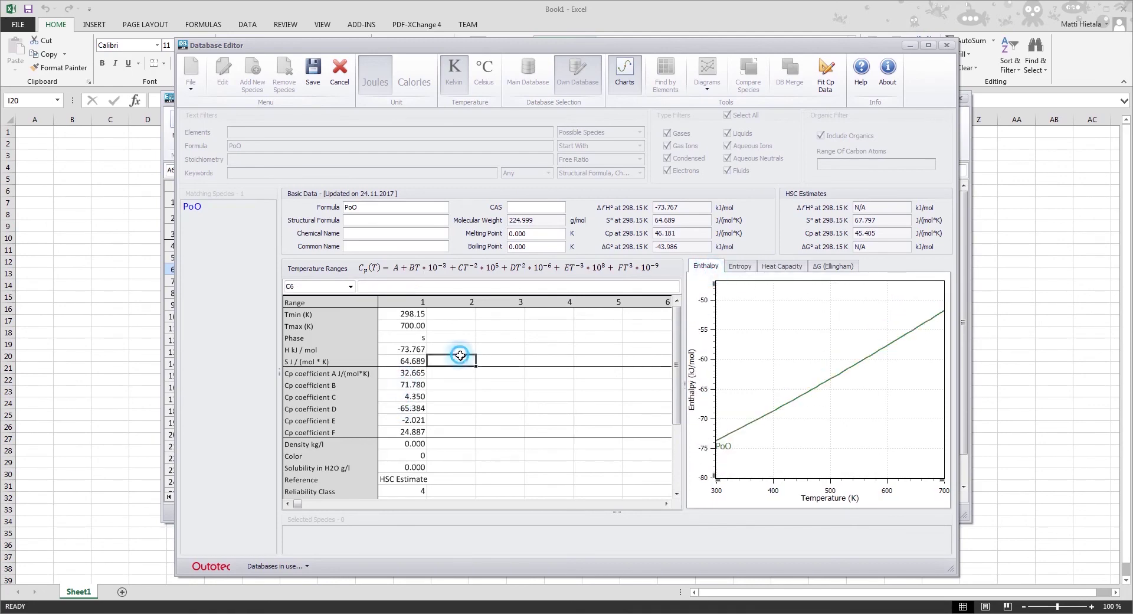
{"action": "left_click", "coordinate": [402, 361]}
- Save the PoO species to the own database and close the estimation module
{"action": "left_click", "coordinate": [312, 72]}
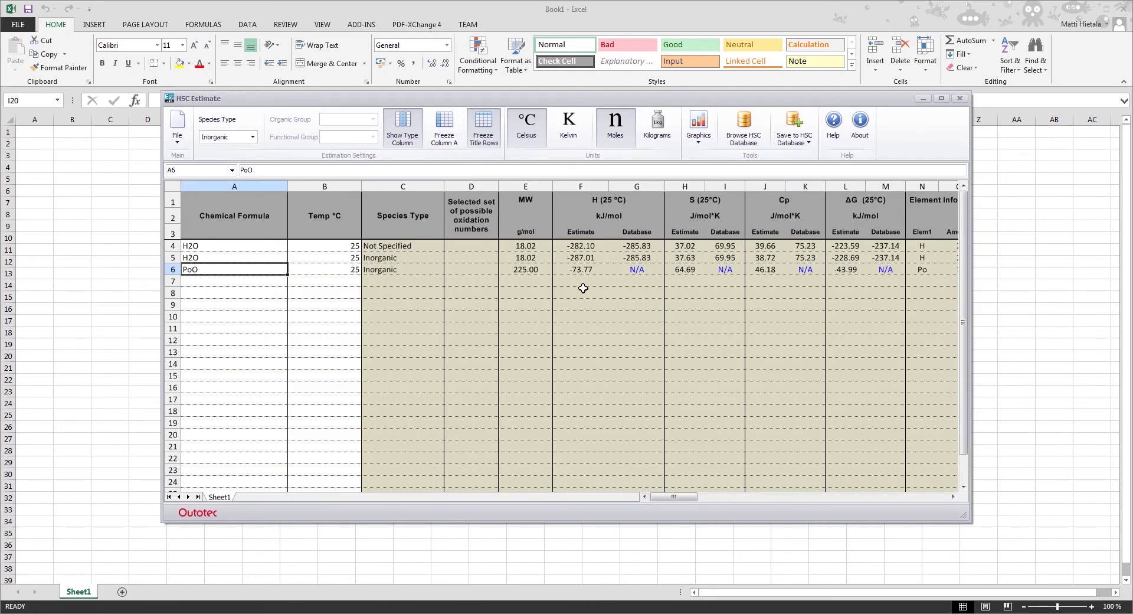
{"action": "left_click", "coordinate": [958, 99]}
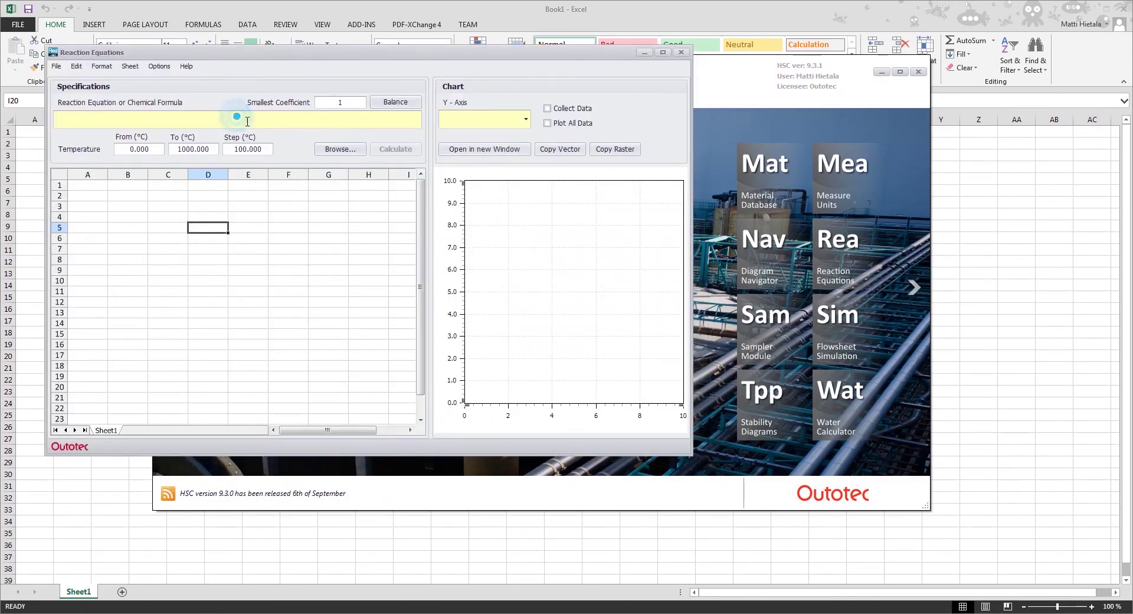
- Enter the reaction Po+O2(g)=PoO in Reaction Equations, balance it and calculate its reaction data
{"action": "type", "text": "Po+O2"}
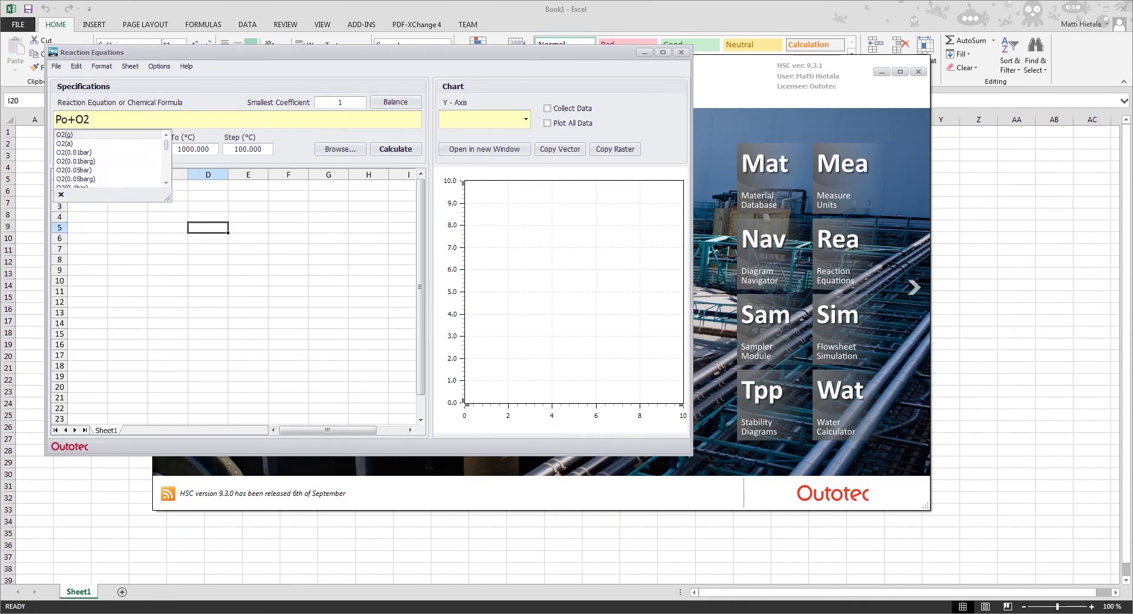
{"action": "key", "text": "Return"}
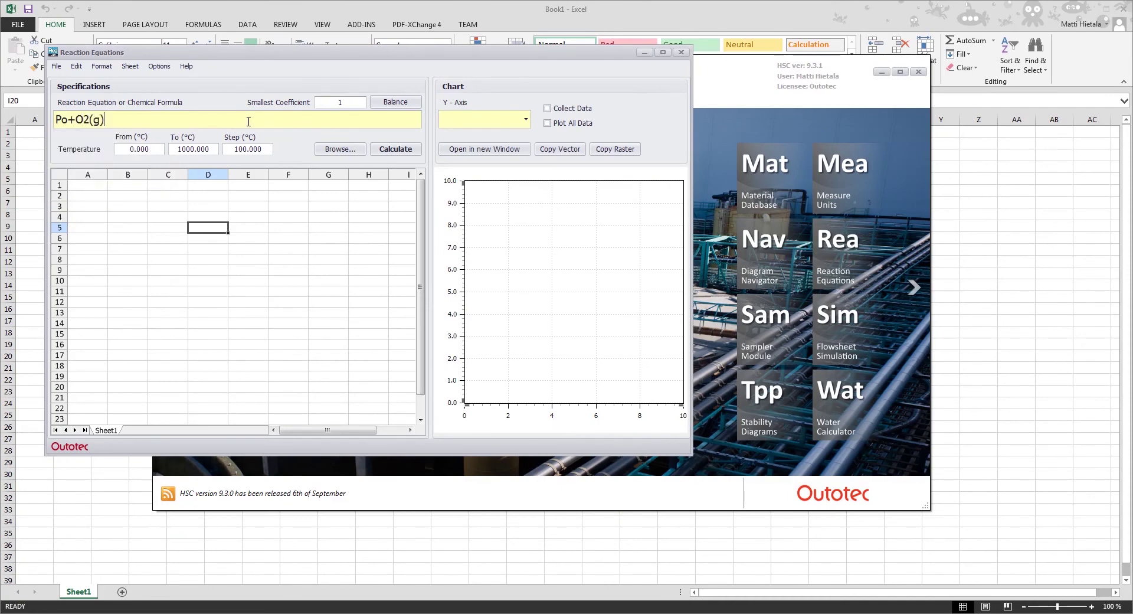
{"action": "type", "text": "=PoO"}
{"action": "left_click", "coordinate": [392, 104]}
{"action": "left_click", "coordinate": [392, 149]}
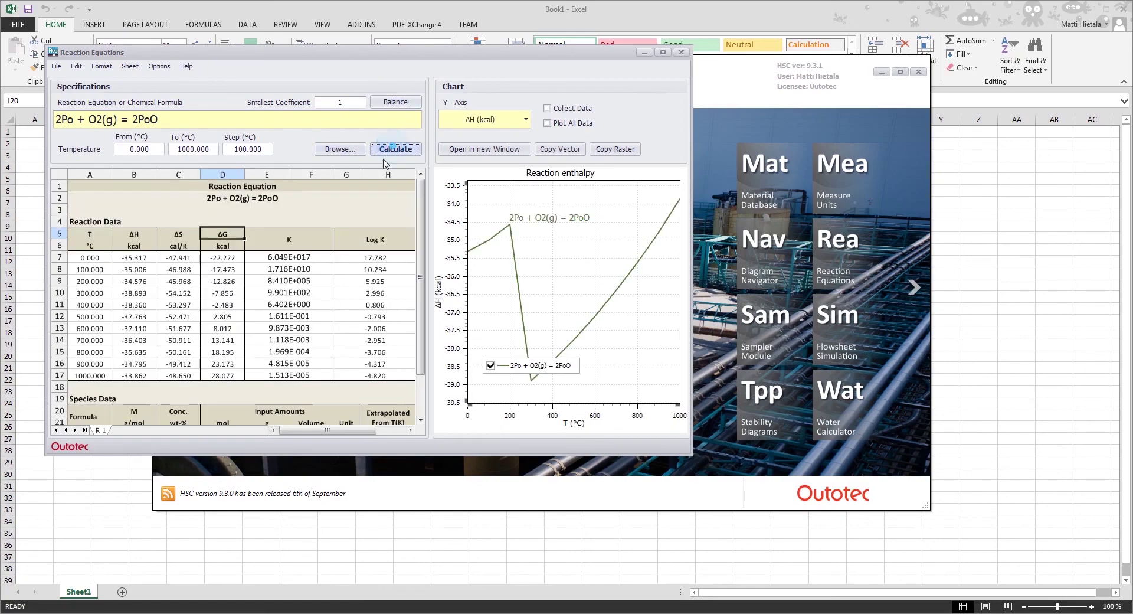
- Examine the reaction and species data calculated for the PoO reaction, then close Reaction Equations without saving
{"action": "left_click", "coordinate": [280, 230]}
{"action": "left_click", "coordinate": [196, 247]}
{"action": "scroll", "coordinate": [123, 243], "scroll_direction": "down", "scroll_amount": 1}
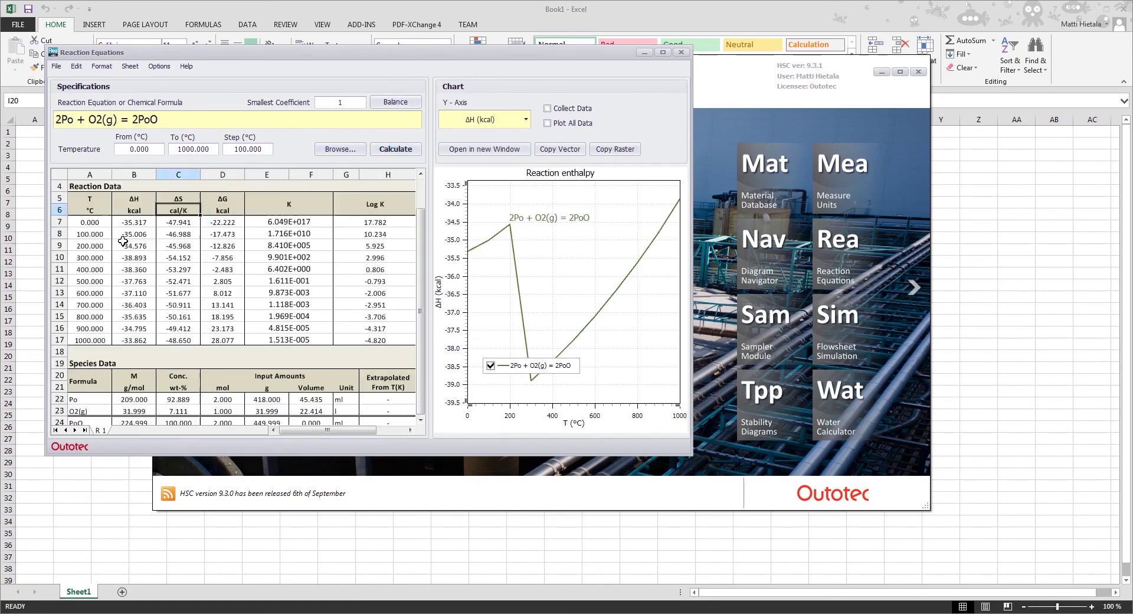
{"action": "scroll", "coordinate": [121, 248], "scroll_direction": "up", "scroll_amount": 1}
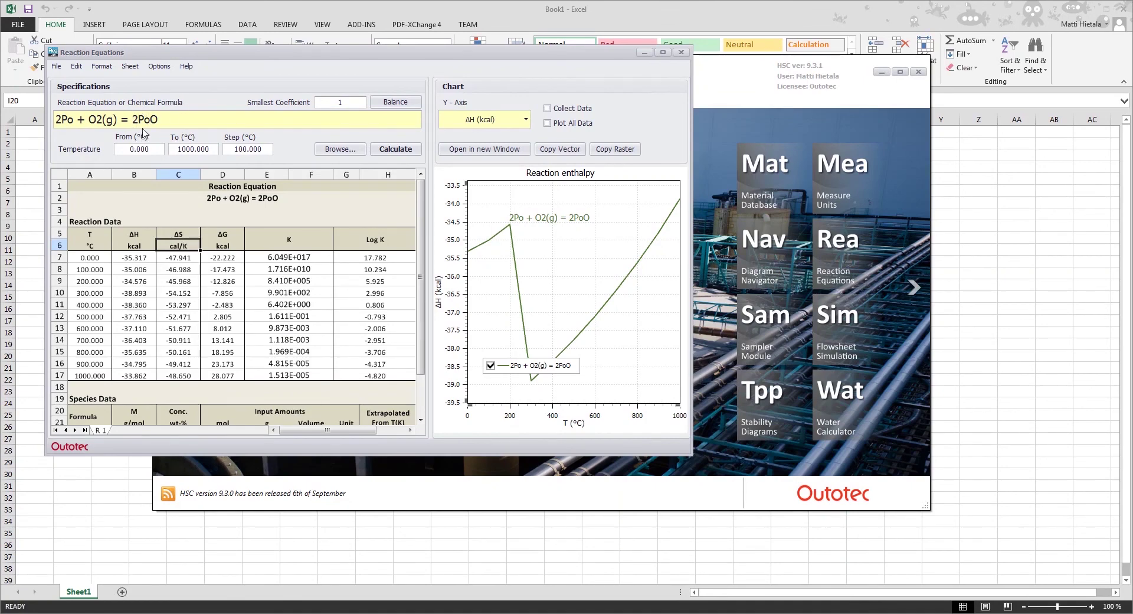
{"action": "left_click", "coordinate": [165, 190]}
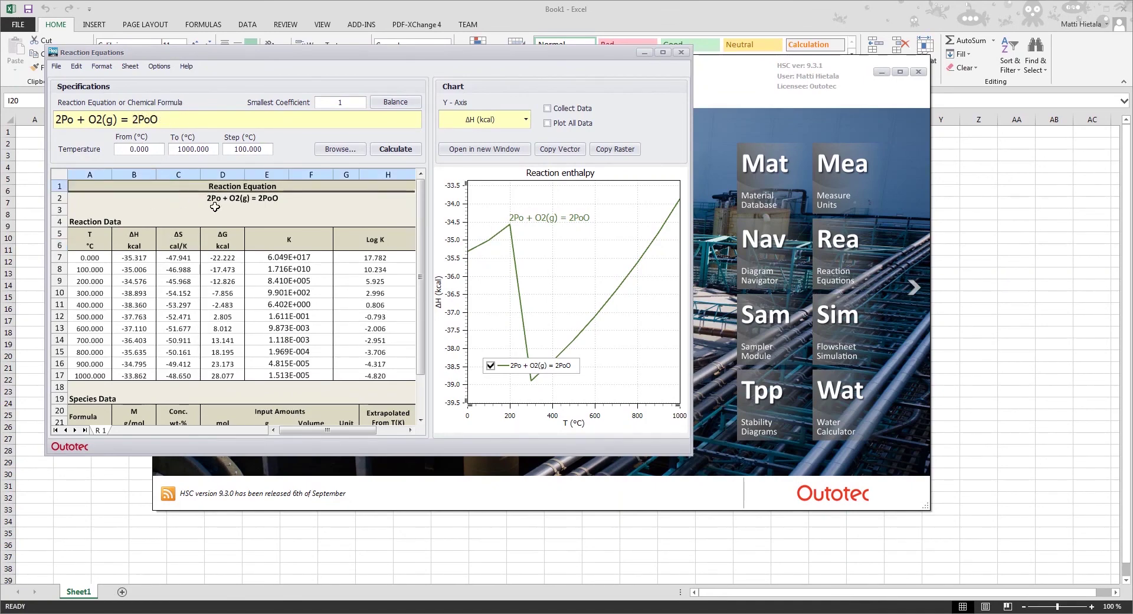
{"action": "left_click", "coordinate": [681, 51]}
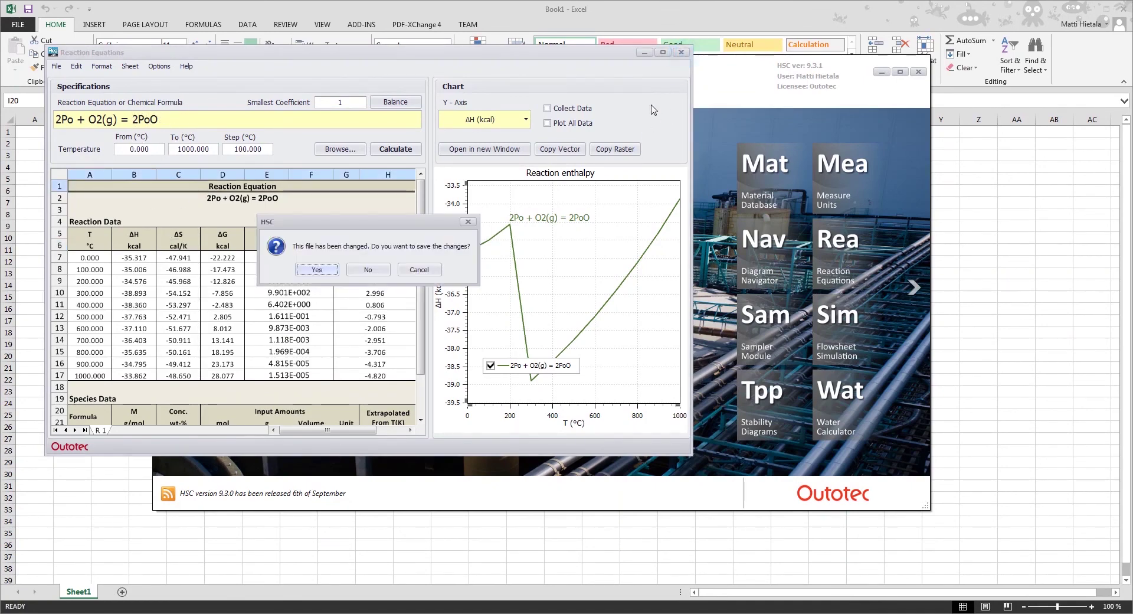
{"action": "left_click", "coordinate": [367, 270]}
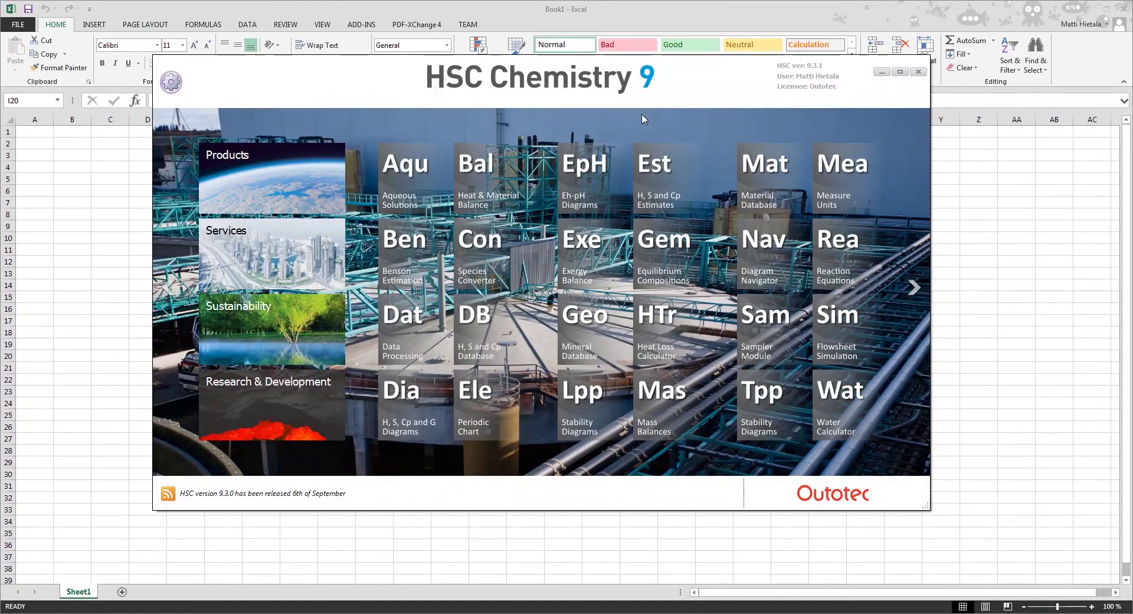